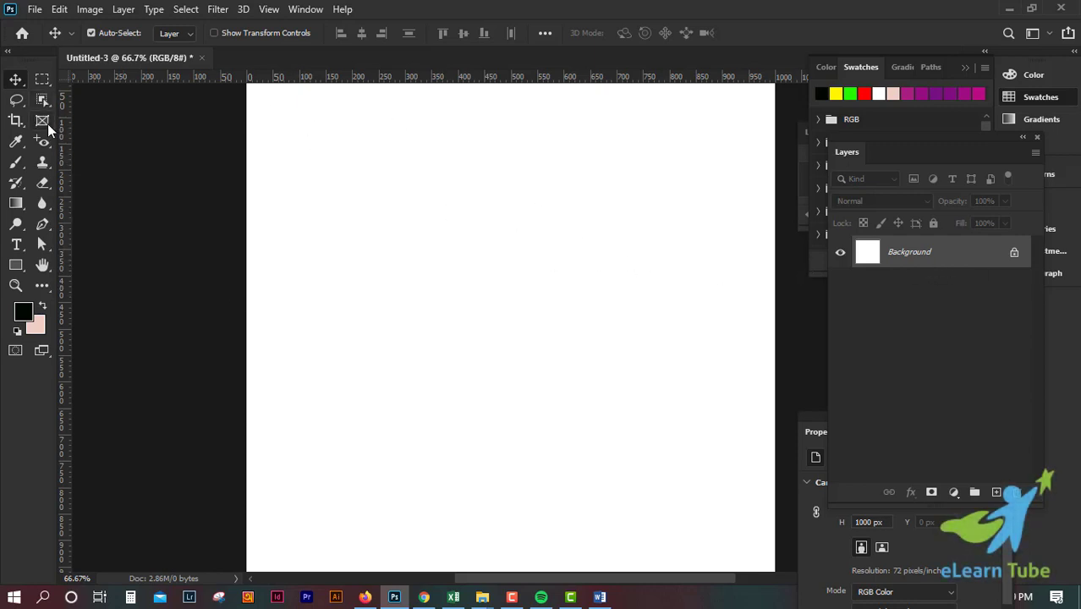
Step: Draw a rectangle shape about 1000 px wide and 880 px high across the full width of the canvas
{"action": "left_click", "coordinate": [48, 124]}
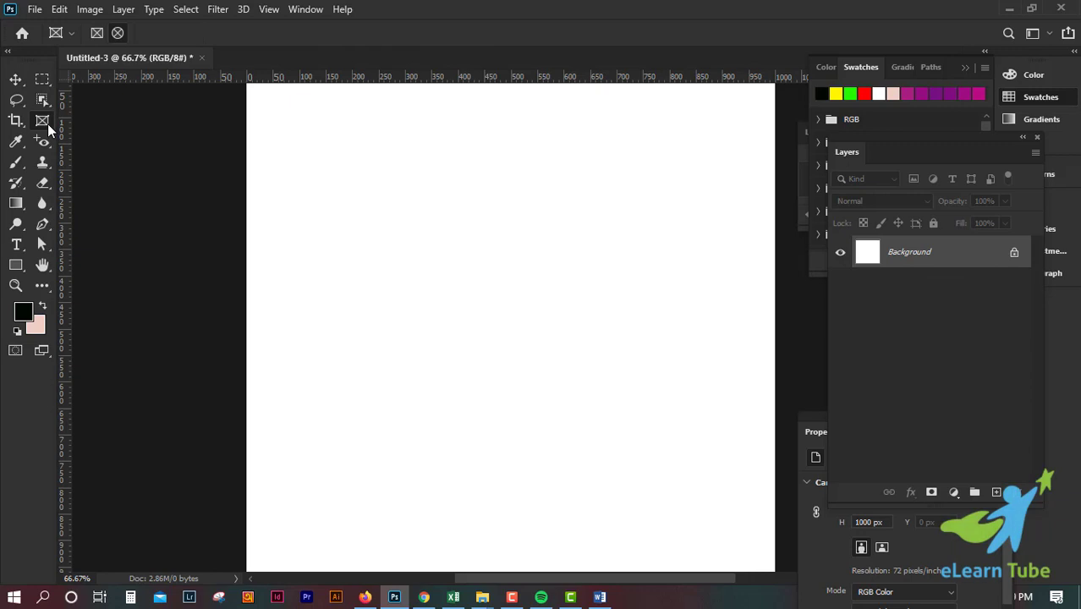
{"action": "left_click", "coordinate": [15, 265]}
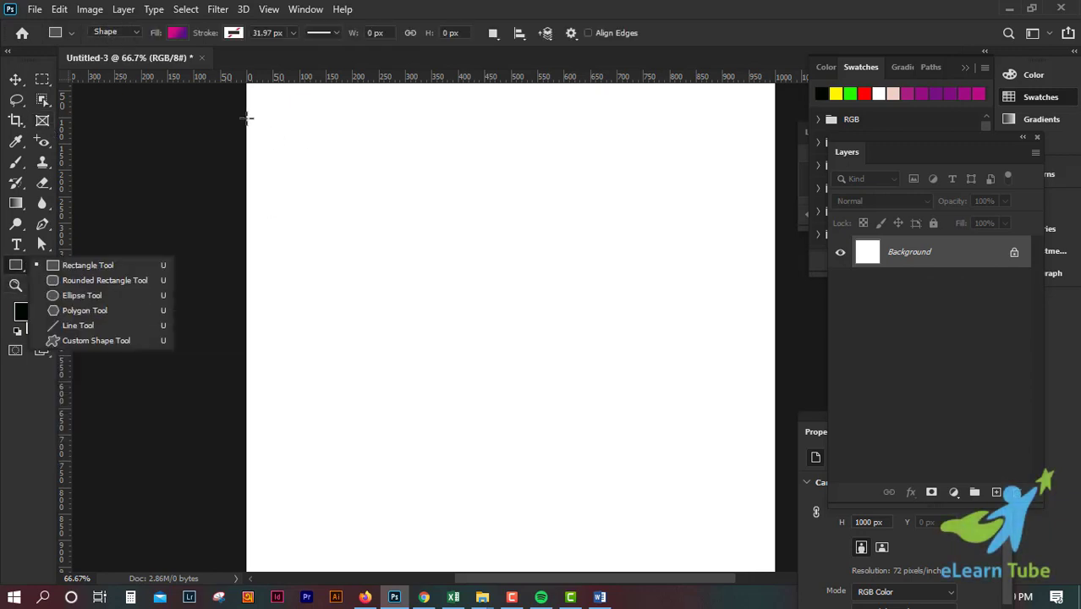
{"action": "left_click_drag", "start_coordinate": [248, 118], "coordinate": [777, 575]}
{"action": "scroll", "coordinate": [747, 491], "scroll_direction": "up", "scroll_amount": 4}
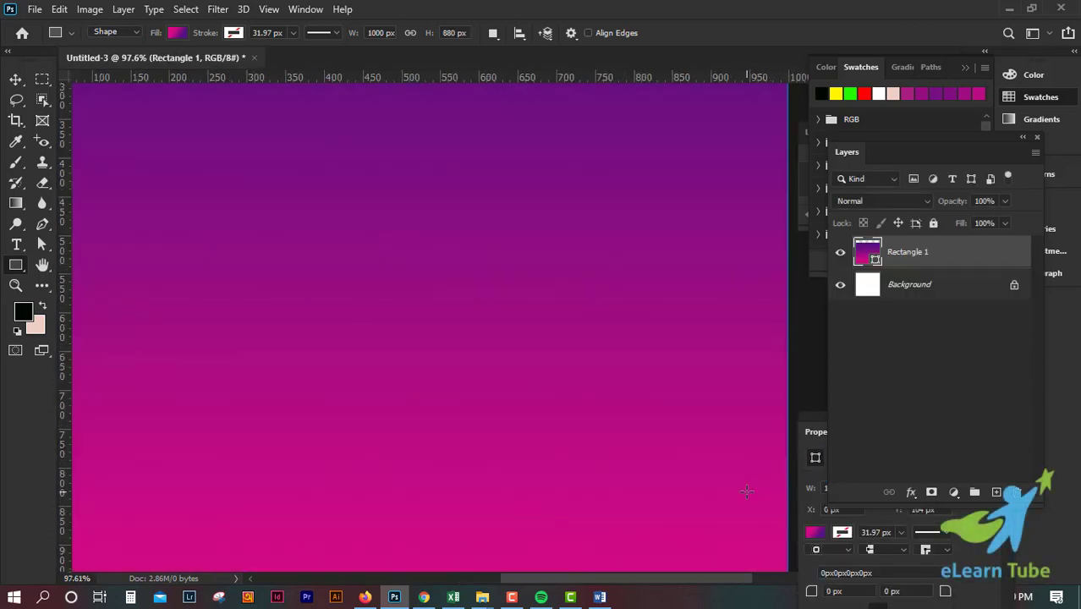
{"action": "scroll", "coordinate": [747, 492], "scroll_direction": "down", "scroll_amount": 6}
Step: Move the rectangle up to the canvas's top edge and stretch its lower side down to cover the whole canvas
{"action": "left_click", "coordinate": [16, 81]}
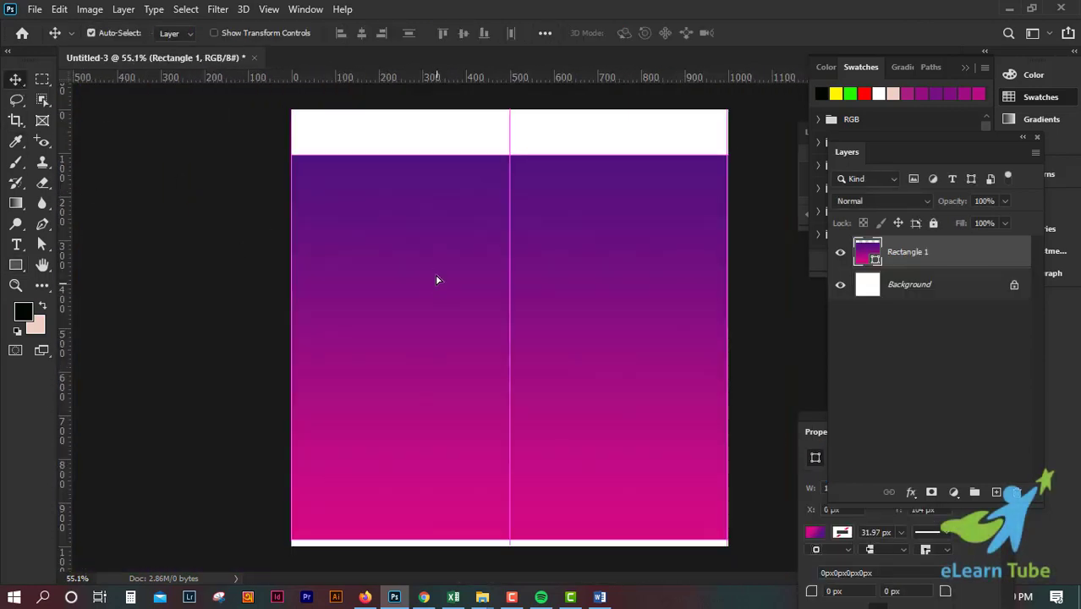
{"action": "left_click_drag", "start_coordinate": [436, 280], "coordinate": [436, 244]}
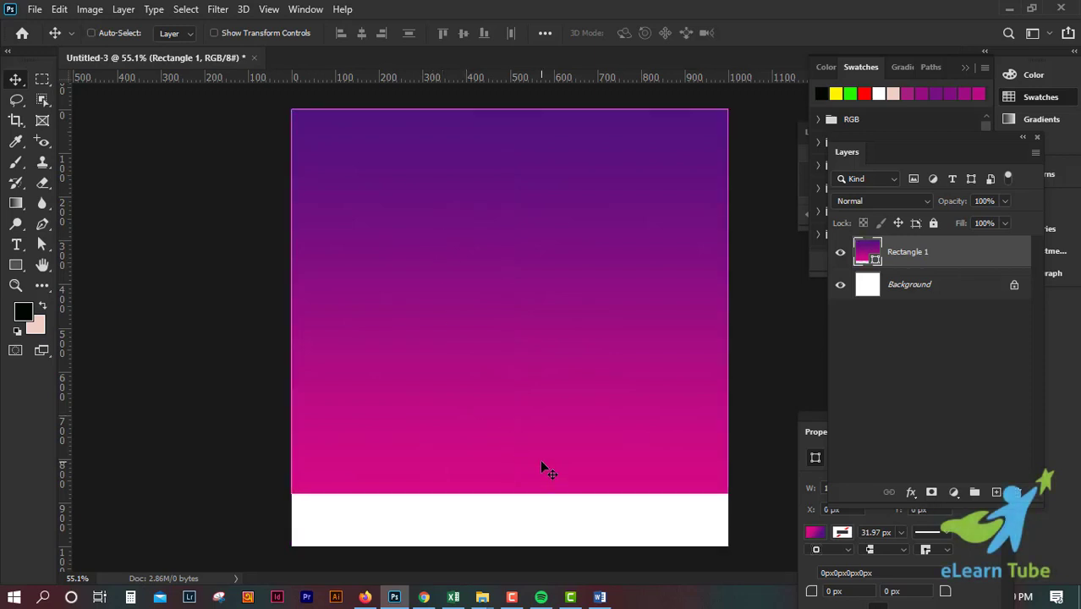
{"action": "key", "text": "ctrl+t"}
{"action": "left_click_drag", "start_coordinate": [509, 494], "coordinate": [510, 546]}
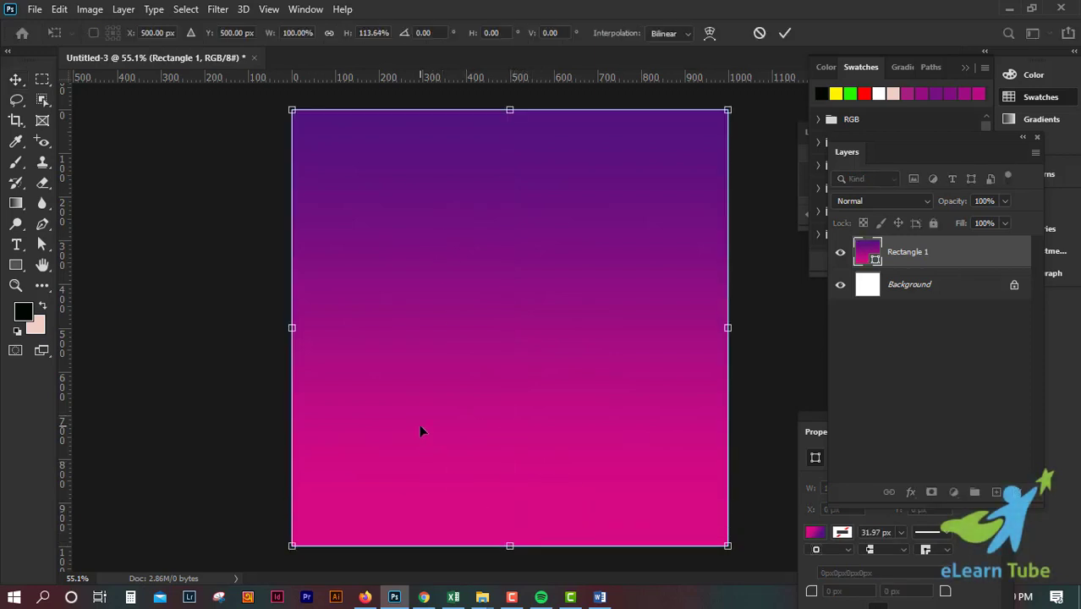
{"action": "key", "text": "Return"}
Step: Fill the rectangle with the light pink background color and lock its layer
{"action": "key", "text": "ctrl+BackSpace"}
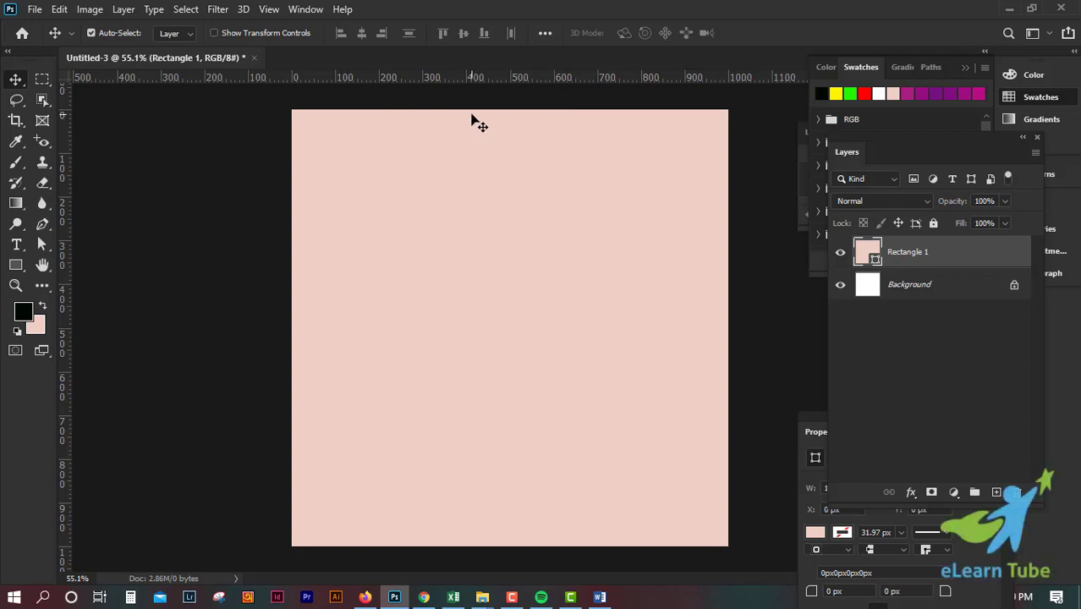
{"action": "left_click", "coordinate": [934, 223]}
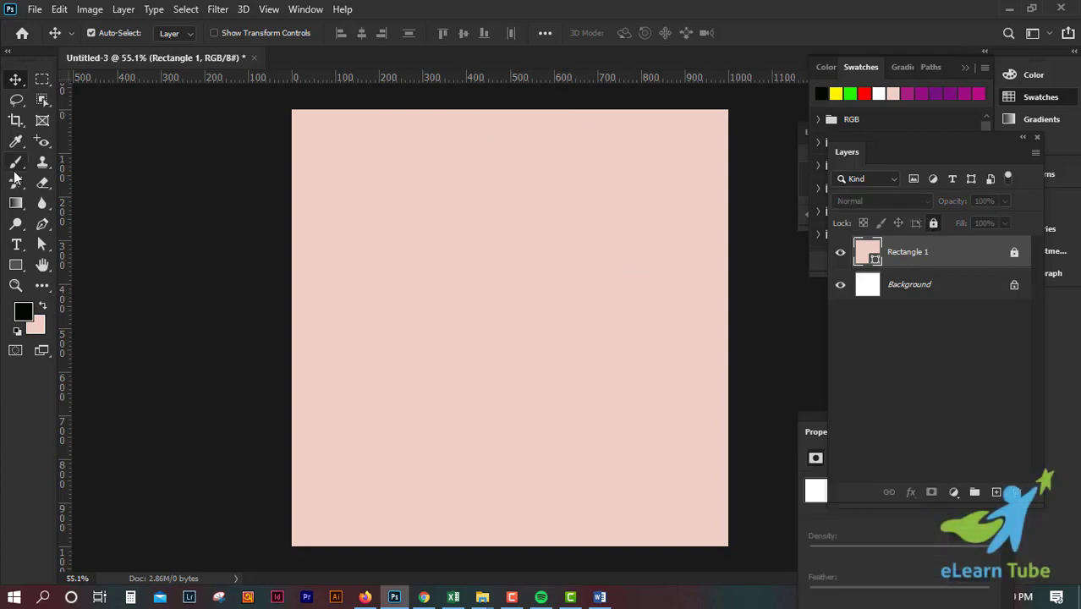
Step: Draw an elliptical frame in the canvas's upper-right corner and a rectangular frame of the same width in its lower-right corner
{"action": "left_click", "coordinate": [42, 120]}
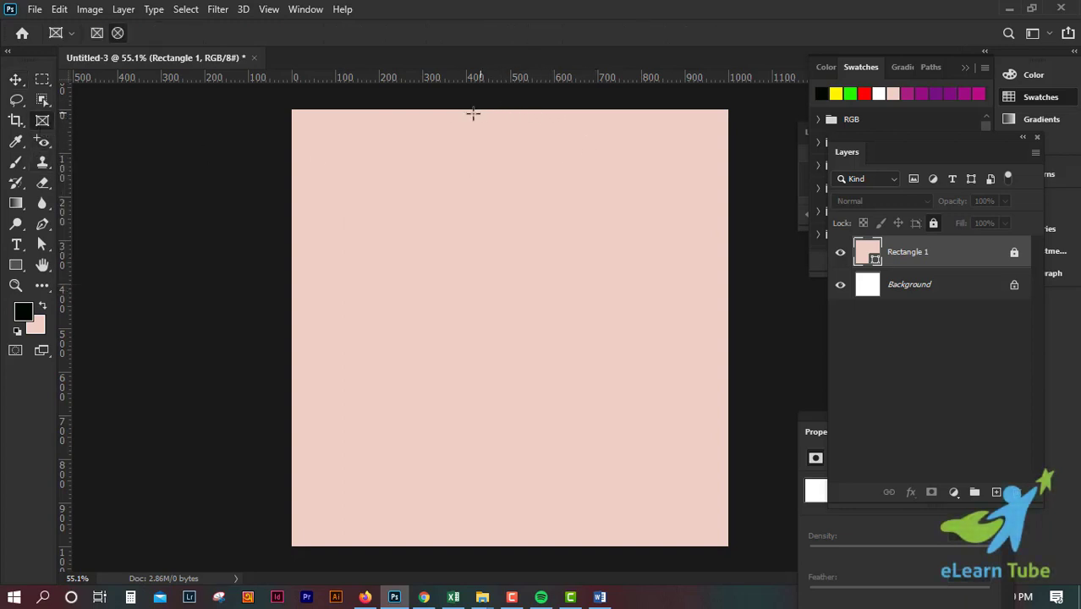
{"action": "left_click_drag", "start_coordinate": [492, 109], "coordinate": [729, 251]}
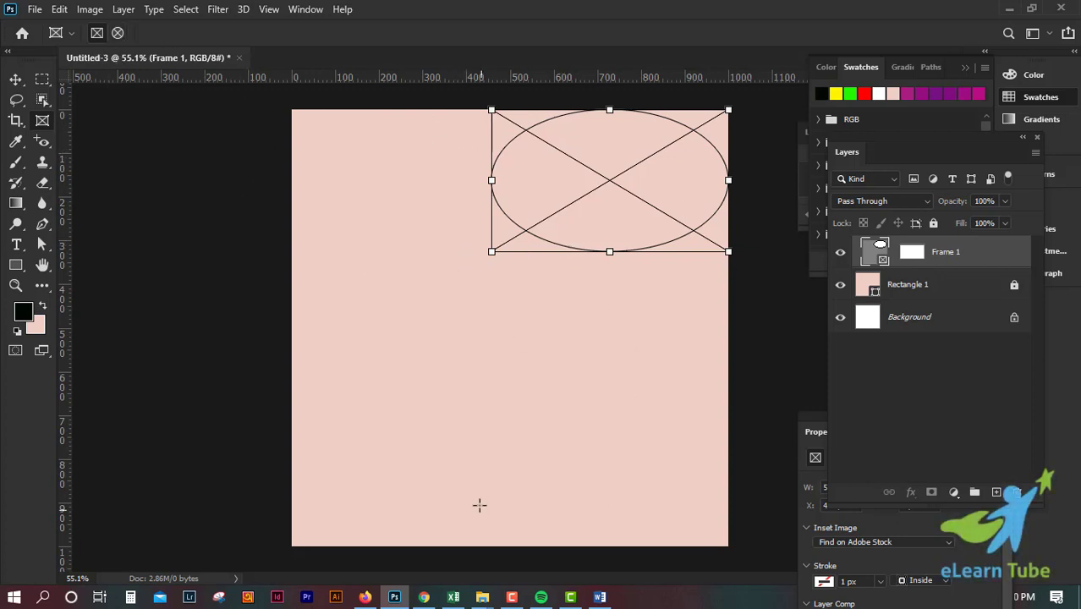
{"action": "left_click_drag", "start_coordinate": [491, 421], "coordinate": [727, 546]}
Step: Delete the elliptical frame and move the rectangular frame into the canvas's upper-right corner
{"action": "left_click", "coordinate": [17, 79]}
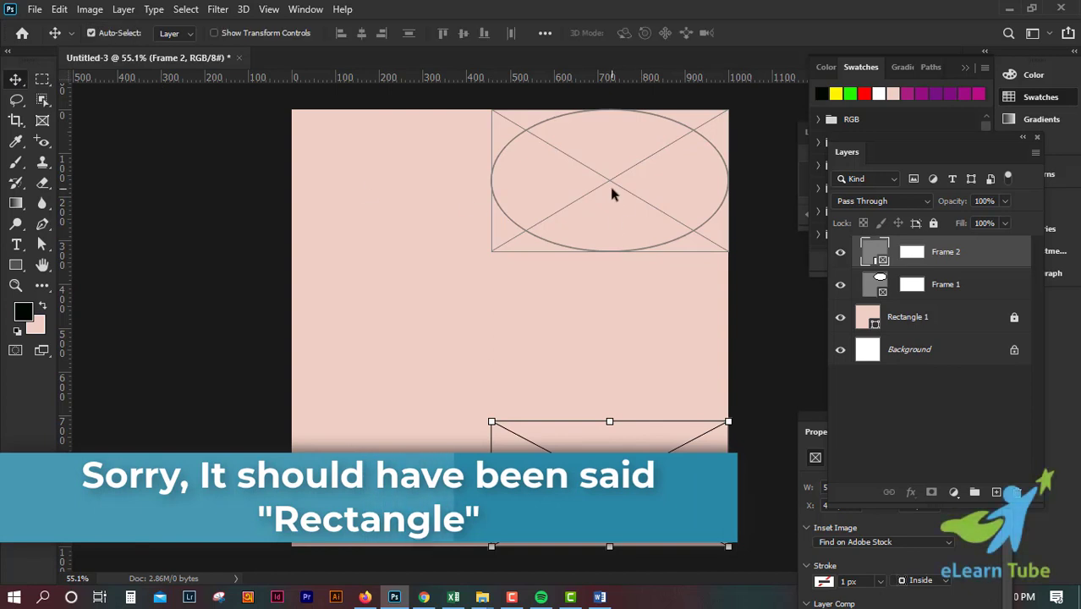
{"action": "left_click_drag", "start_coordinate": [609, 183], "coordinate": [495, 234]}
{"action": "key", "text": "Delete"}
{"action": "left_click_drag", "start_coordinate": [674, 497], "coordinate": [639, 280]}
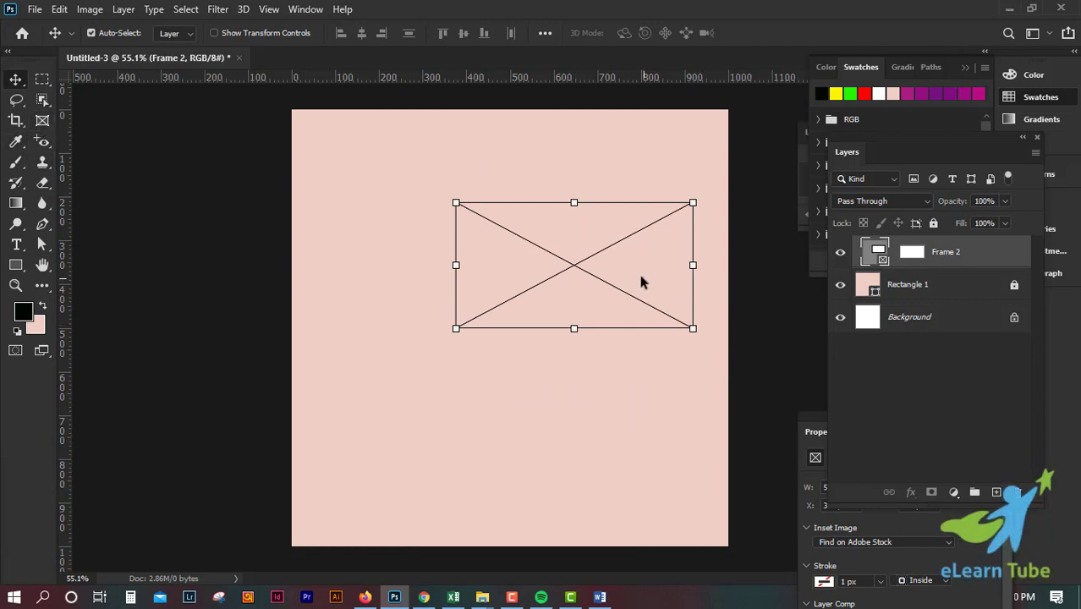
{"action": "left_click_drag", "start_coordinate": [637, 281], "coordinate": [683, 186]}
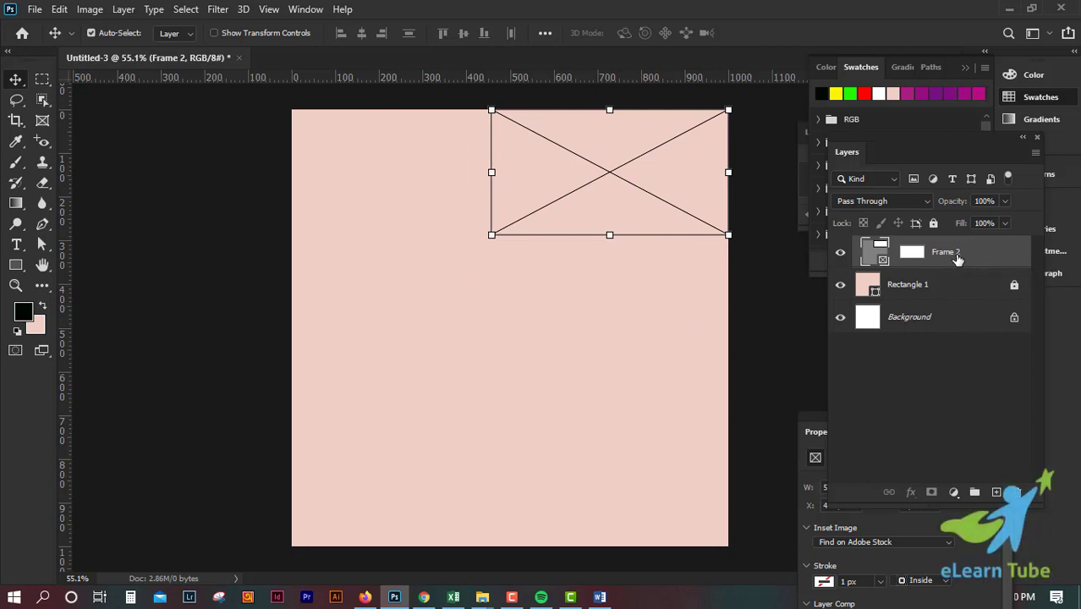
Step: Open the beach image from the Desktop folder as a separate document and close it again
{"action": "left_click", "coordinate": [35, 10]}
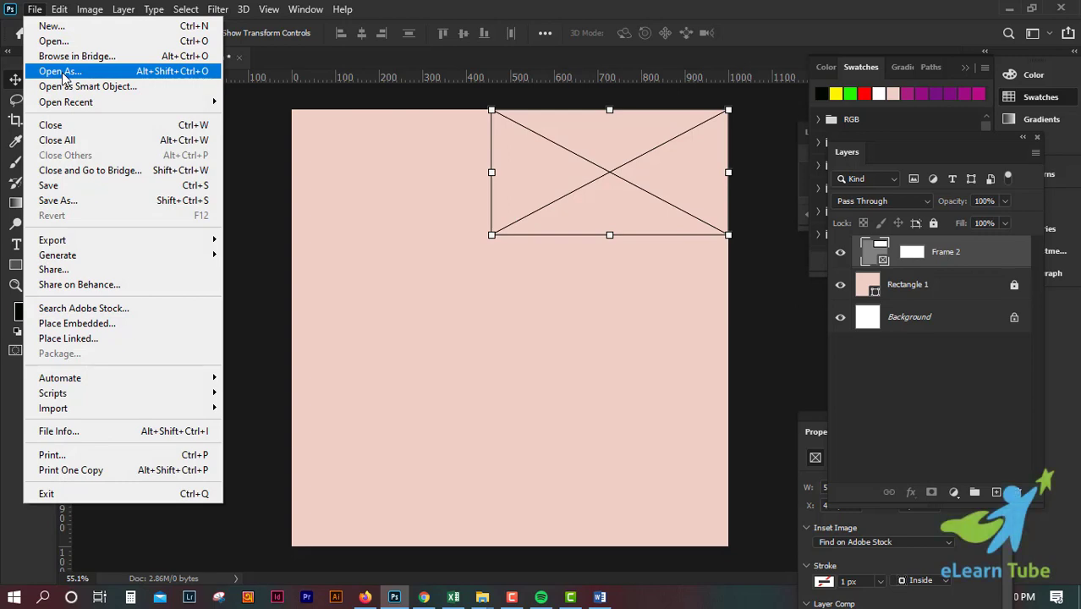
{"action": "left_click", "coordinate": [56, 41]}
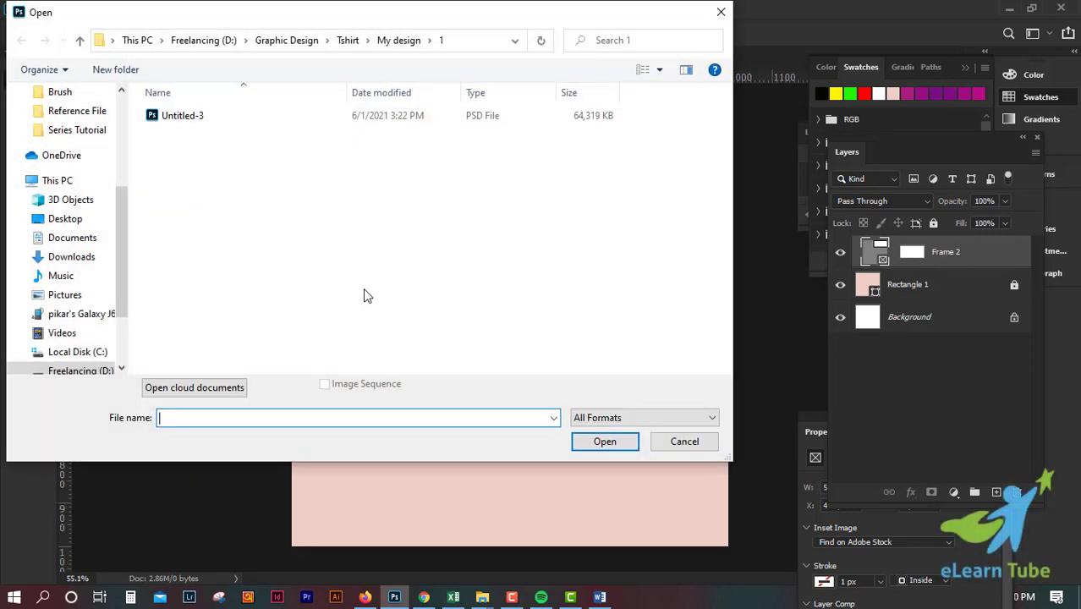
{"action": "left_click", "coordinate": [61, 219]}
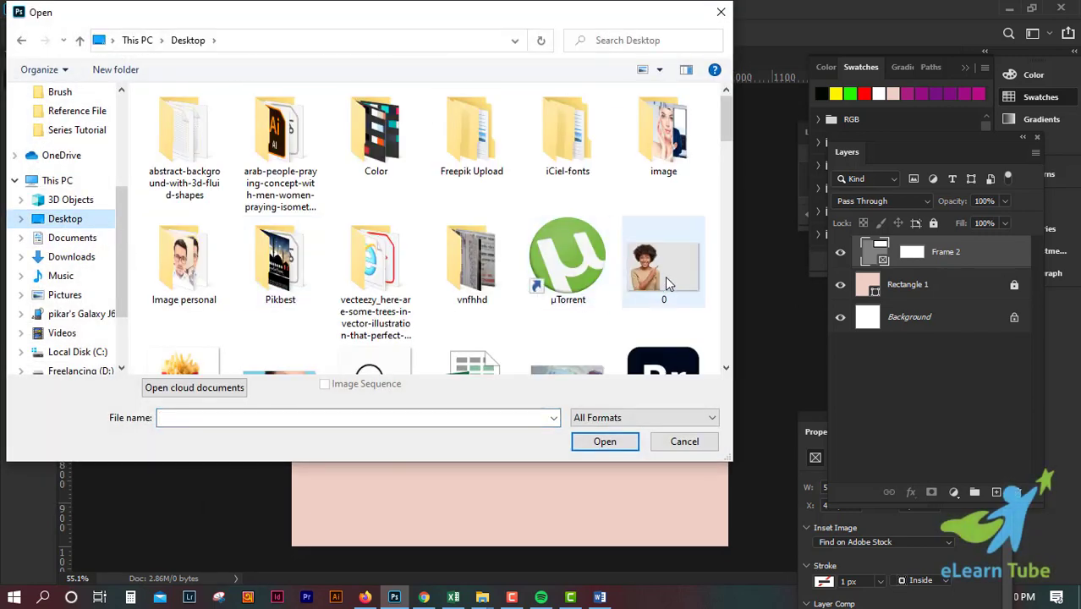
{"action": "scroll", "coordinate": [665, 279], "scroll_direction": "down", "scroll_amount": 10}
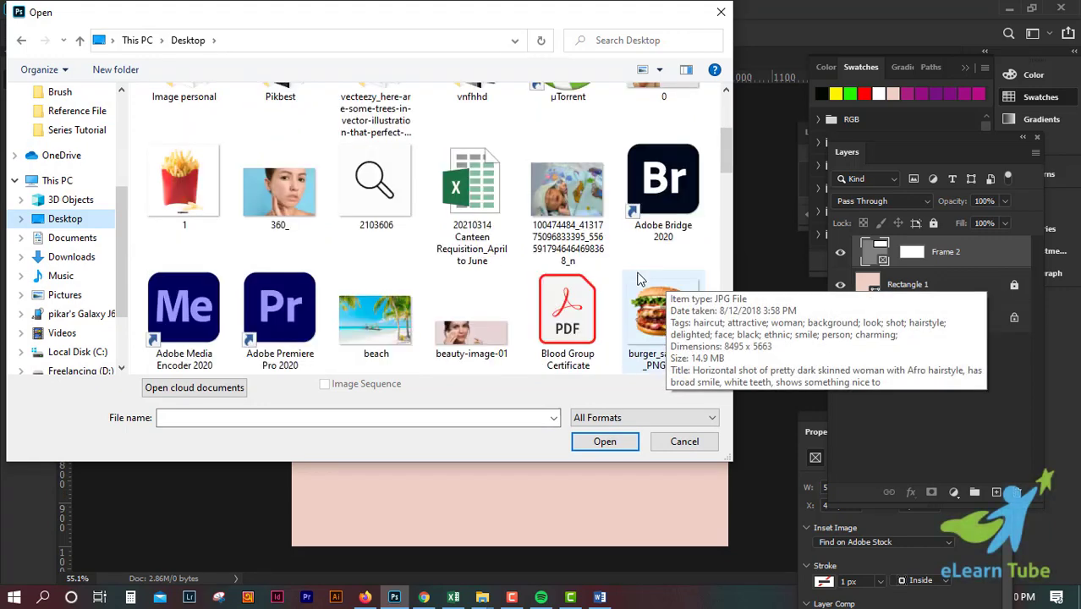
{"action": "scroll", "coordinate": [639, 279], "scroll_direction": "down", "scroll_amount": 10}
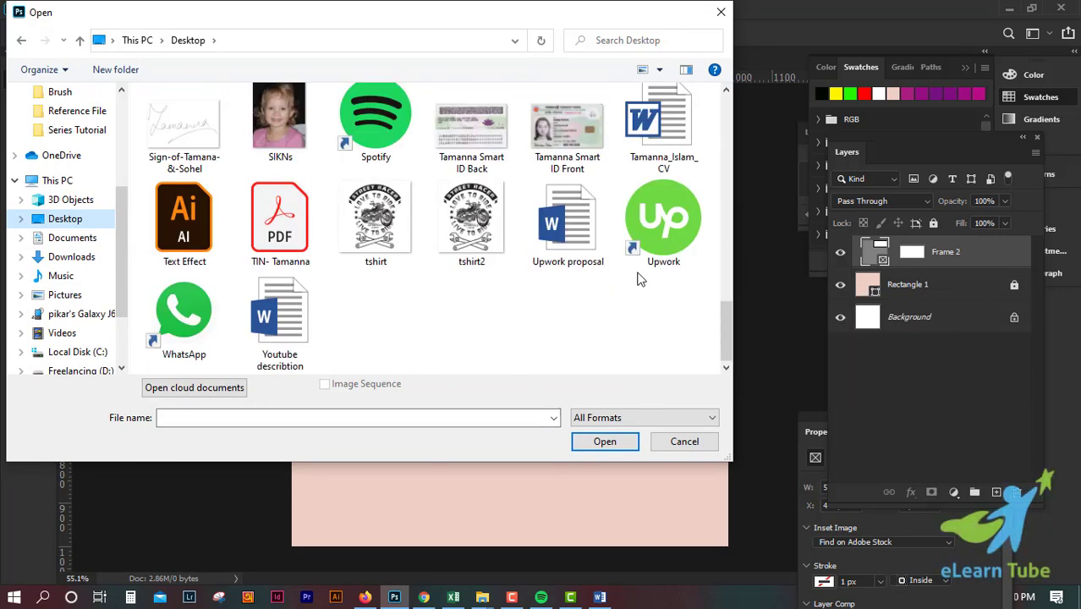
{"action": "scroll", "coordinate": [638, 279], "scroll_direction": "up", "scroll_amount": 2}
{"action": "scroll", "coordinate": [640, 279], "scroll_direction": "up", "scroll_amount": 6}
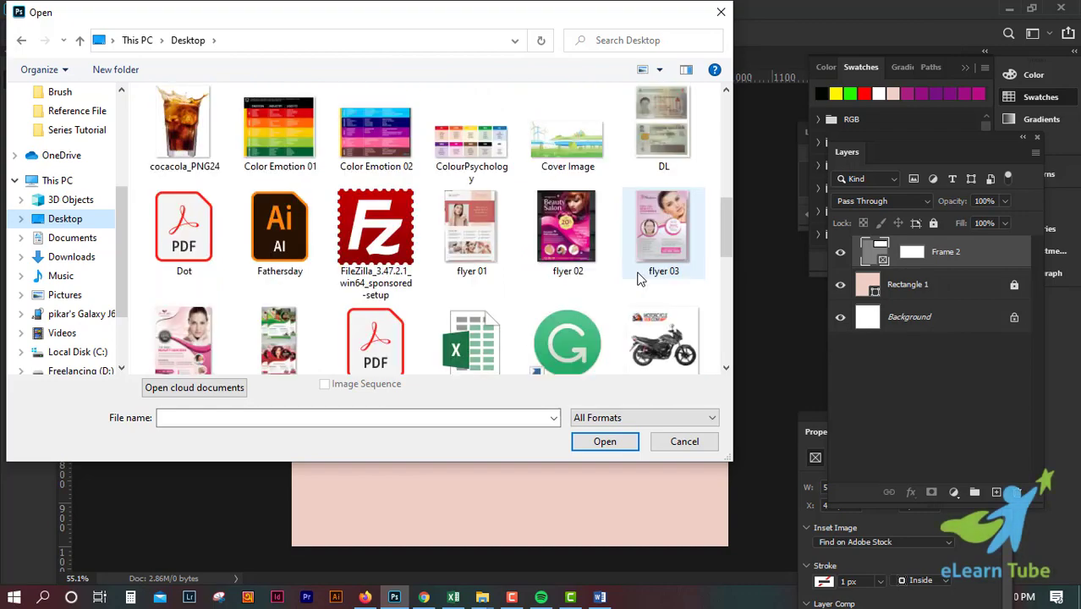
{"action": "scroll", "coordinate": [641, 279], "scroll_direction": "up", "scroll_amount": 4}
{"action": "scroll", "coordinate": [508, 273], "scroll_direction": "down", "scroll_amount": 2}
{"action": "scroll", "coordinate": [406, 271], "scroll_direction": "up", "scroll_amount": 2}
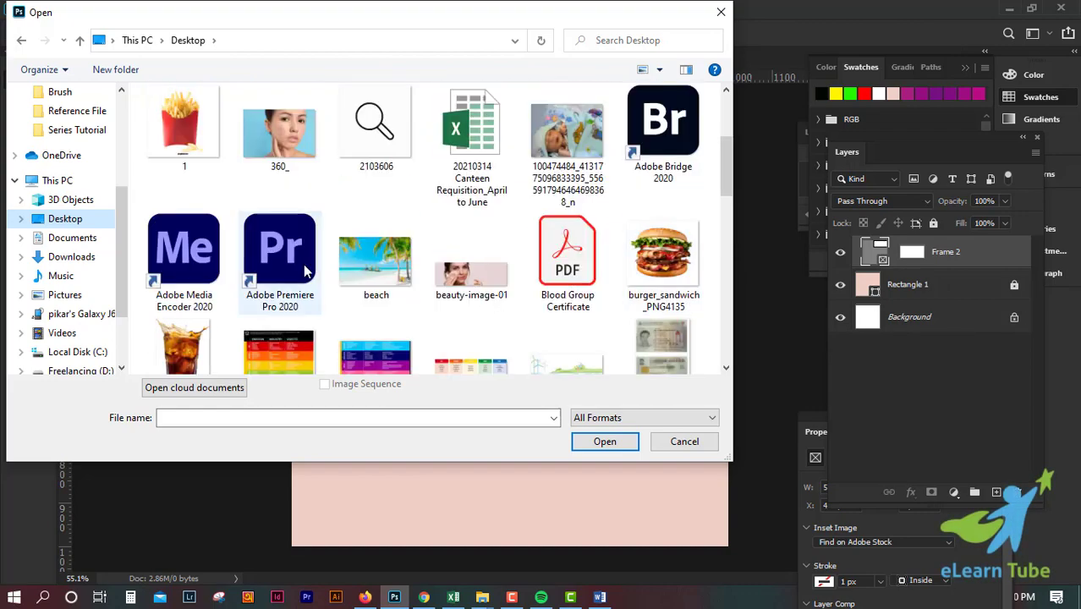
{"action": "left_click", "coordinate": [367, 269]}
{"action": "left_click", "coordinate": [601, 447]}
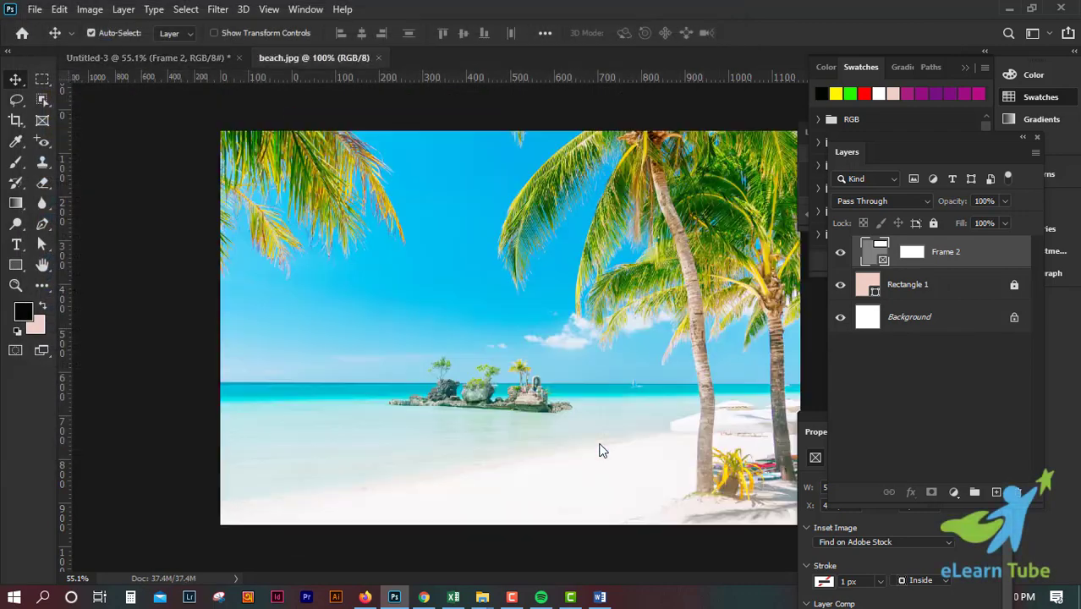
{"action": "left_click", "coordinate": [381, 58]}
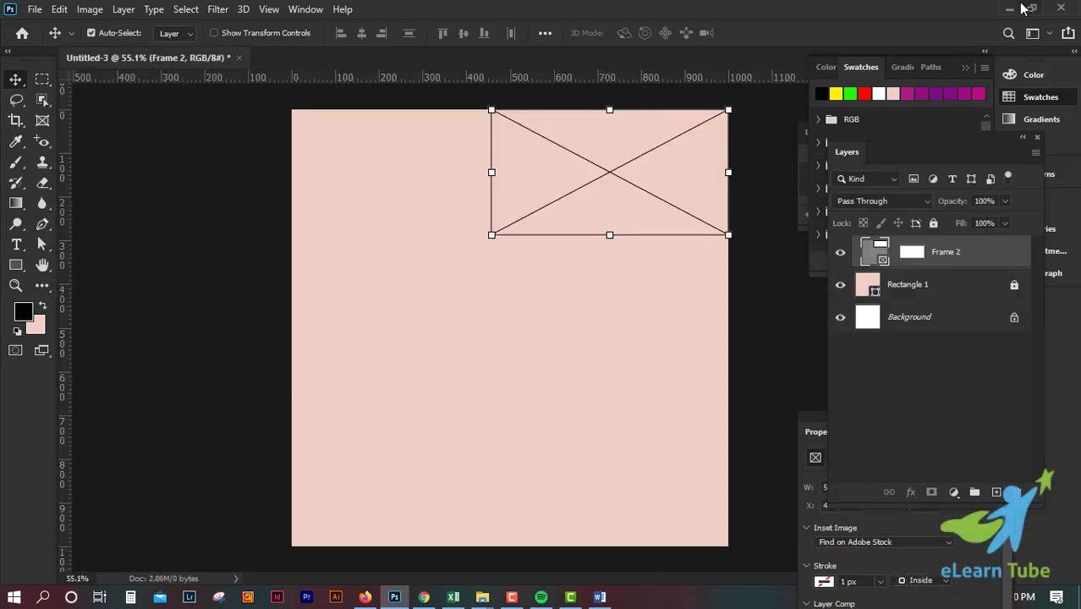
{"action": "left_click", "coordinate": [1015, 8]}
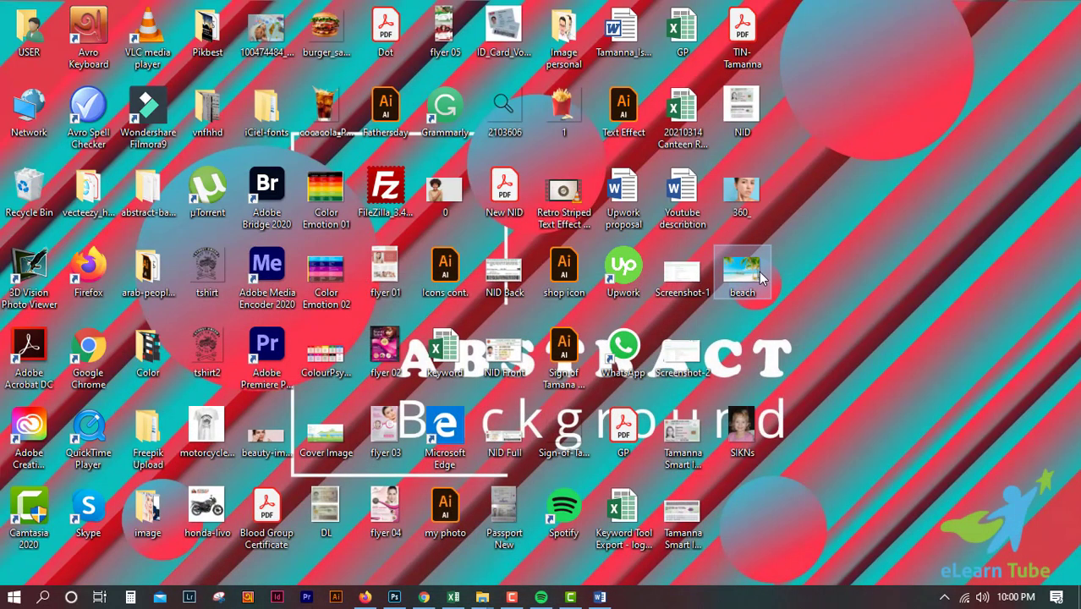
{"action": "left_click", "coordinate": [394, 597]}
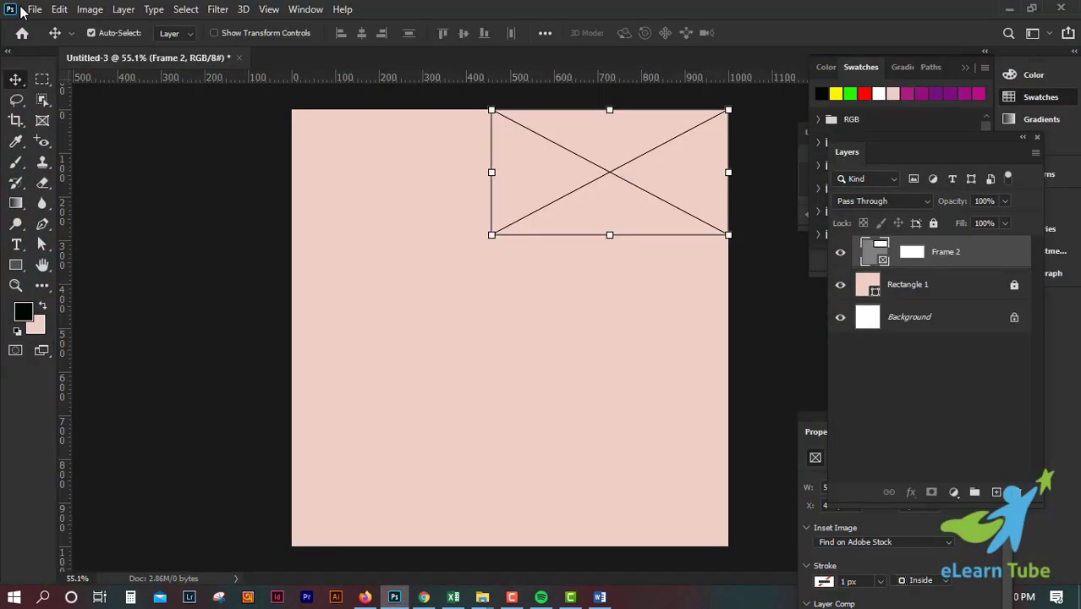
{"action": "left_click", "coordinate": [35, 9]}
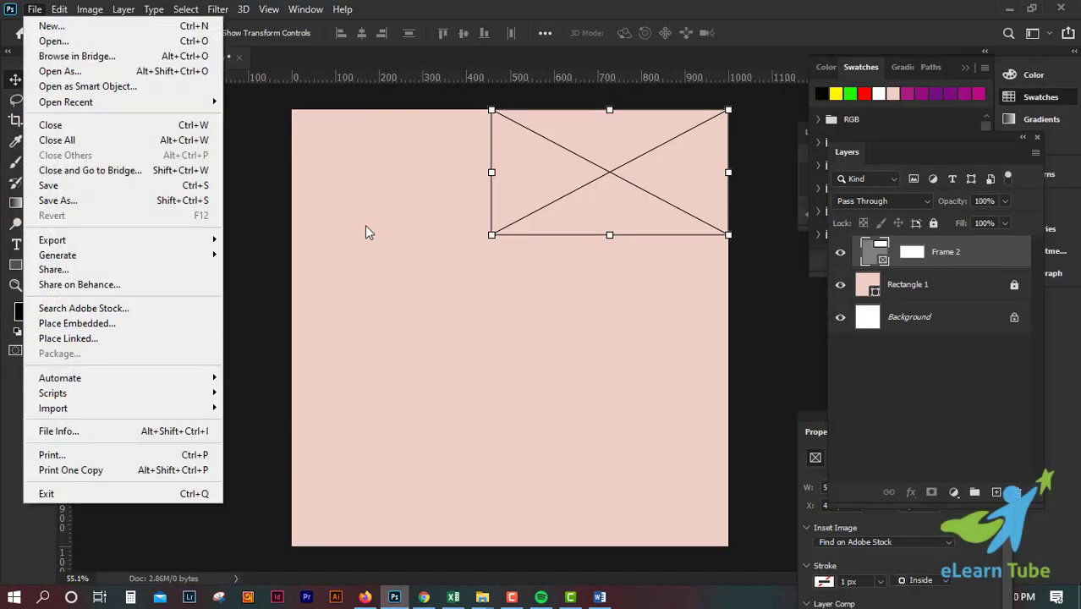
{"action": "left_click", "coordinate": [1009, 8]}
Step: Place the beach image from the Windows desktop into the empty rectangular frame in the Photoshop document
{"action": "left_click", "coordinate": [1009, 8]}
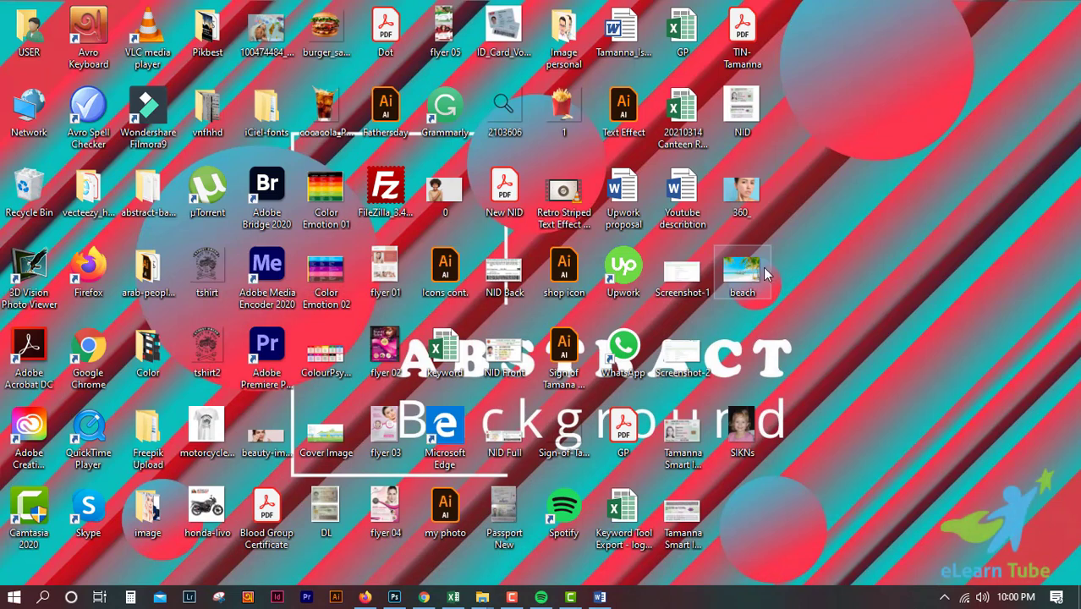
{"action": "left_click", "coordinate": [396, 598]}
{"action": "left_click_drag", "start_coordinate": [406, 603], "coordinate": [398, 406]}
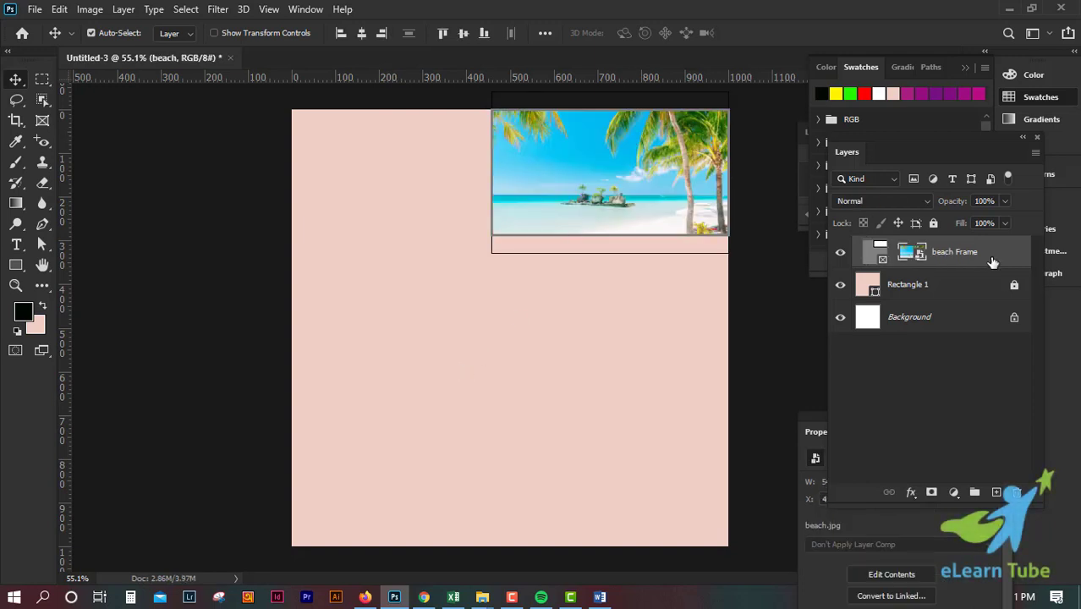
Step: Select only the beach image inside its frame and shift it slightly downward, leaving the frame in place
{"action": "left_click", "coordinate": [548, 340]}
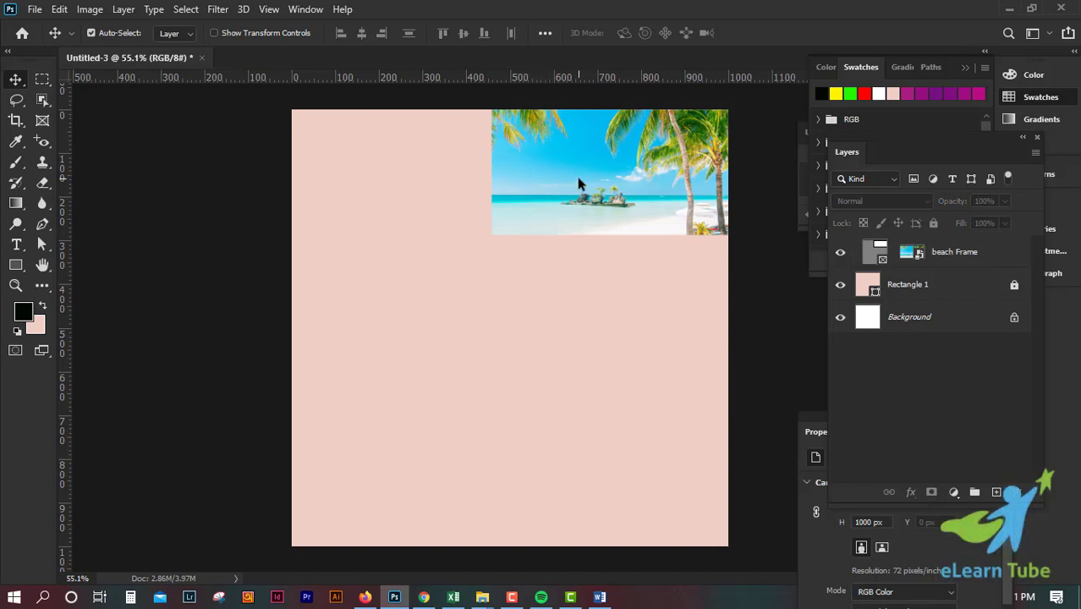
{"action": "left_click", "coordinate": [626, 198]}
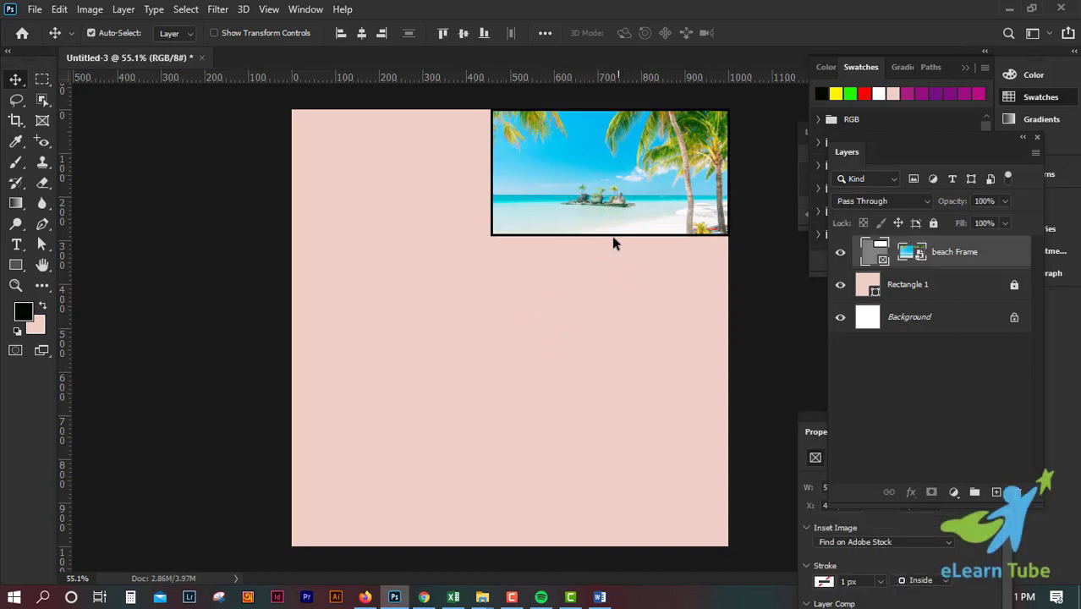
{"action": "key", "text": "ctrl+plus"}
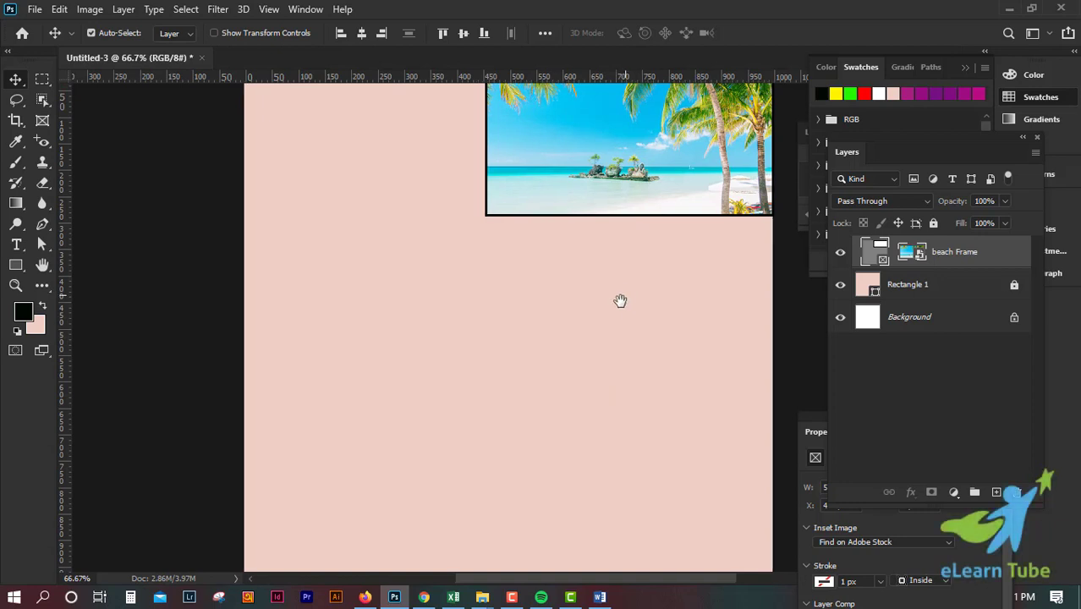
{"action": "left_click_drag", "start_coordinate": [620, 300], "coordinate": [544, 390]}
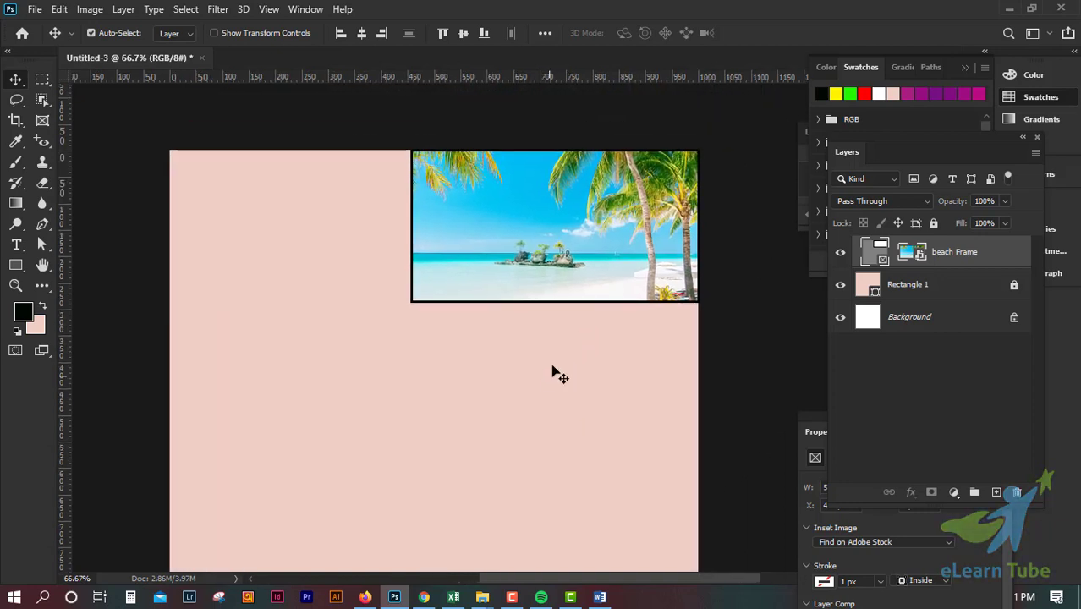
{"action": "left_click", "coordinate": [912, 253]}
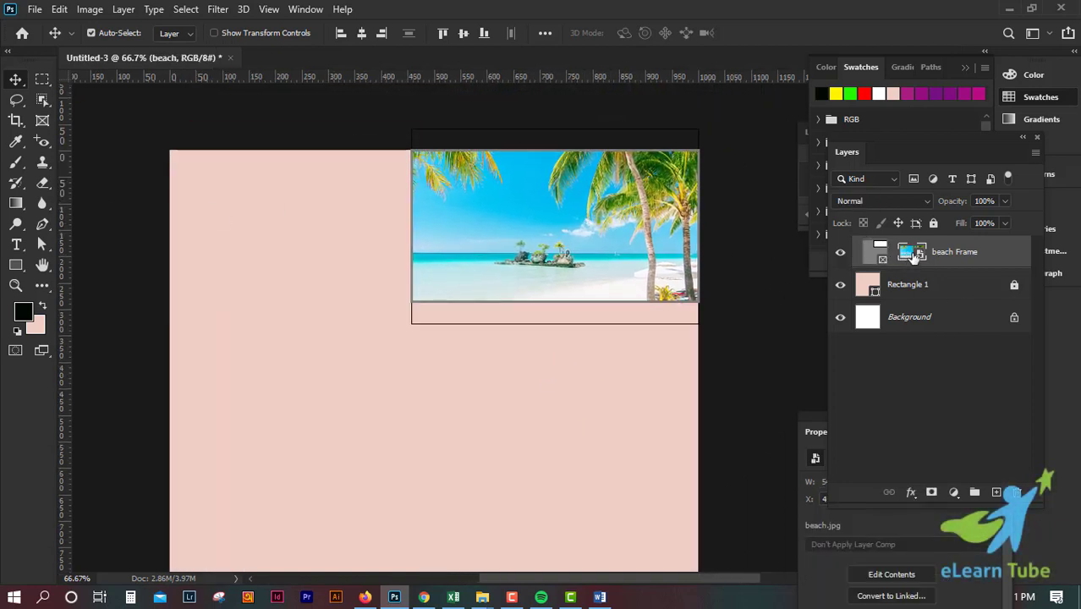
{"action": "mouse_move", "coordinate": [534, 231]}
{"action": "left_mouse_down"}
{"action": "mouse_move", "coordinate": [550, 239]}
{"action": "mouse_move", "coordinate": [551, 227]}
{"action": "mouse_move", "coordinate": [536, 234]}
{"action": "left_mouse_up"}
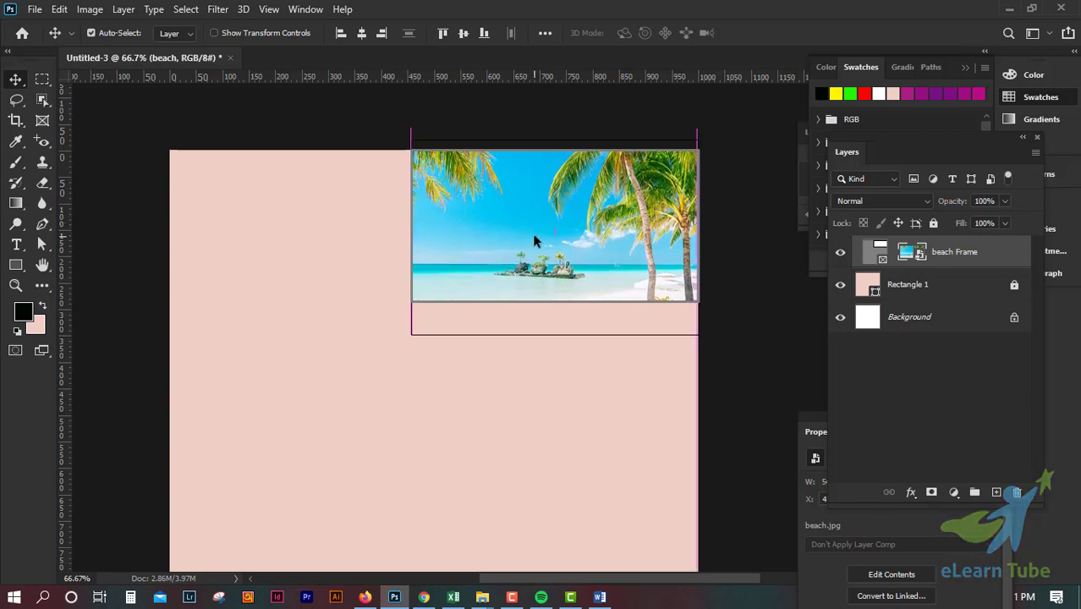
Step: Select the beach frame together with its image and move both to the canvas's lower-right corner
{"action": "left_click", "coordinate": [880, 251]}
{"action": "left_click_drag", "start_coordinate": [616, 224], "coordinate": [616, 225]}
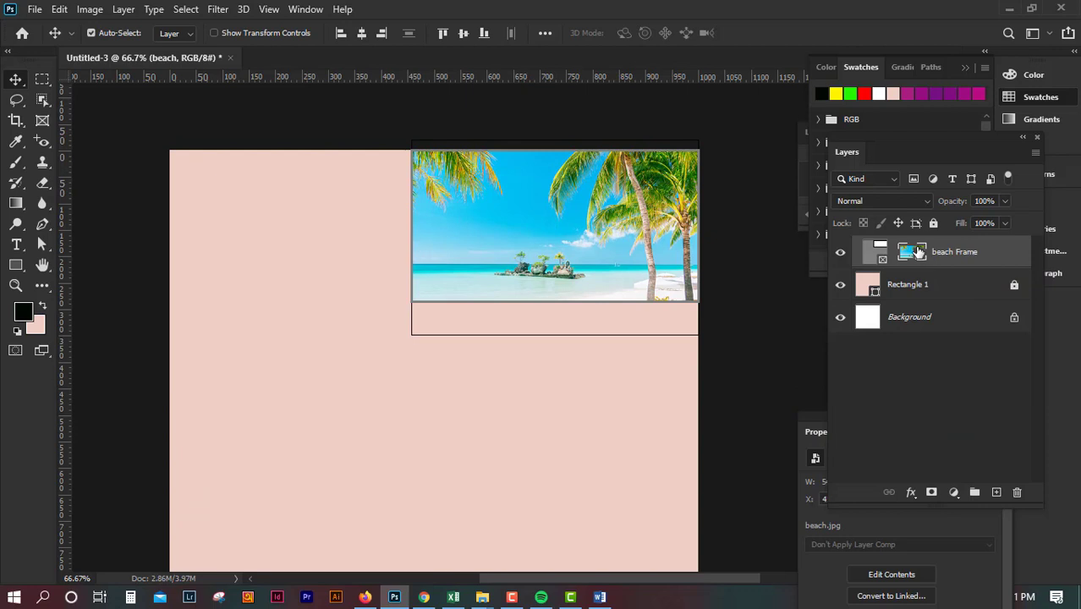
{"action": "left_click", "coordinate": [878, 253]}
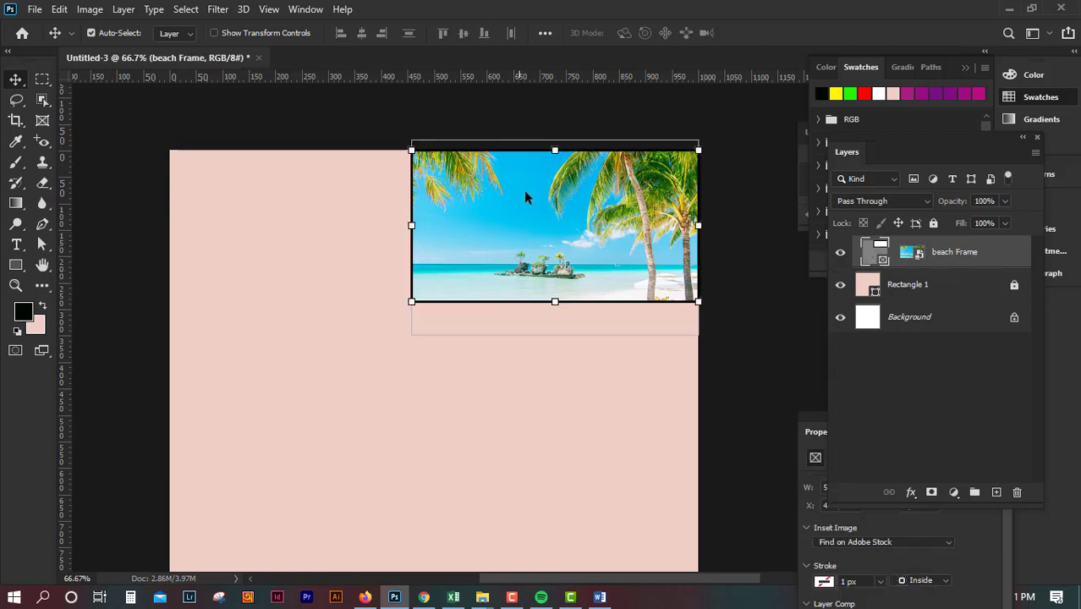
{"action": "left_click", "coordinate": [914, 385]}
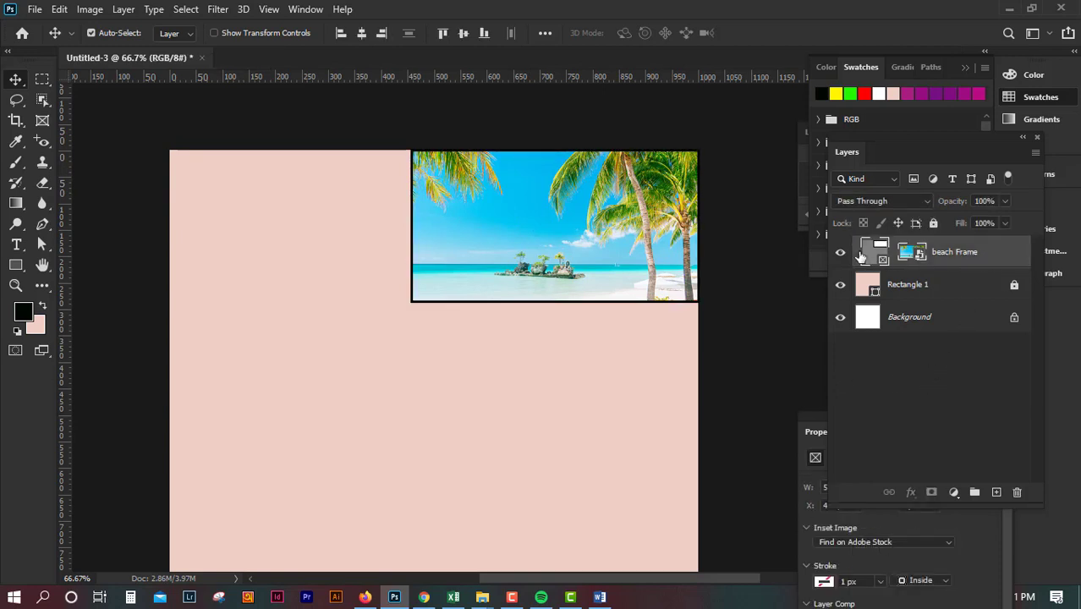
{"action": "left_click_drag", "start_coordinate": [589, 231], "coordinate": [590, 442]}
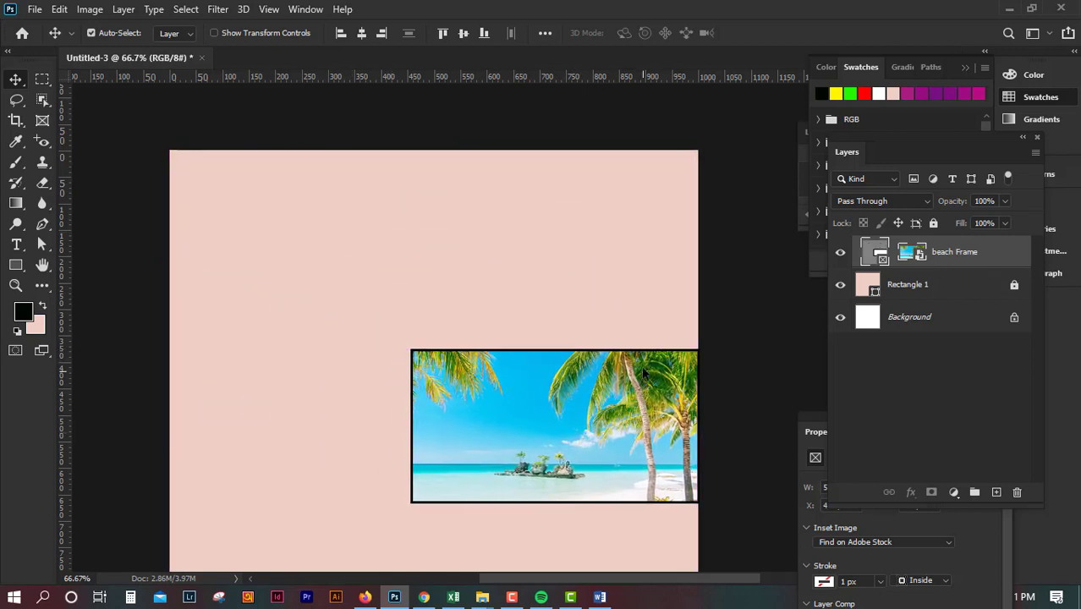
{"action": "left_click", "coordinate": [614, 296]}
{"action": "key", "text": "ctrl+minus"}
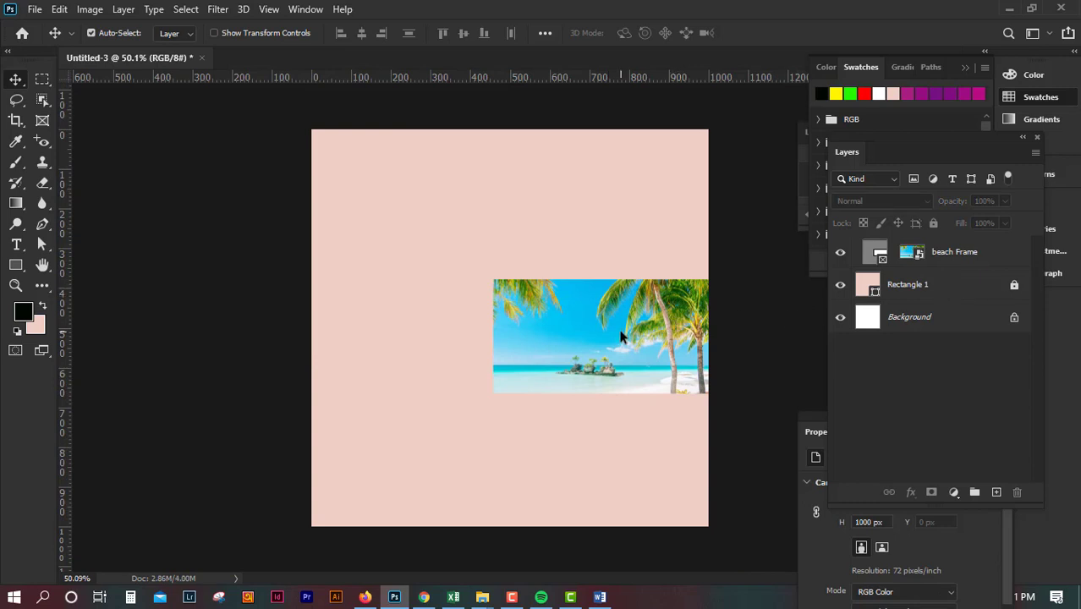
{"action": "left_click_drag", "start_coordinate": [519, 343], "coordinate": [555, 453]}
Step: Draw a rectangle shape about 558 by 329 px in the canvas's upper-right area and fill it with black
{"action": "left_click_drag", "start_coordinate": [16, 265], "coordinate": [93, 260]}
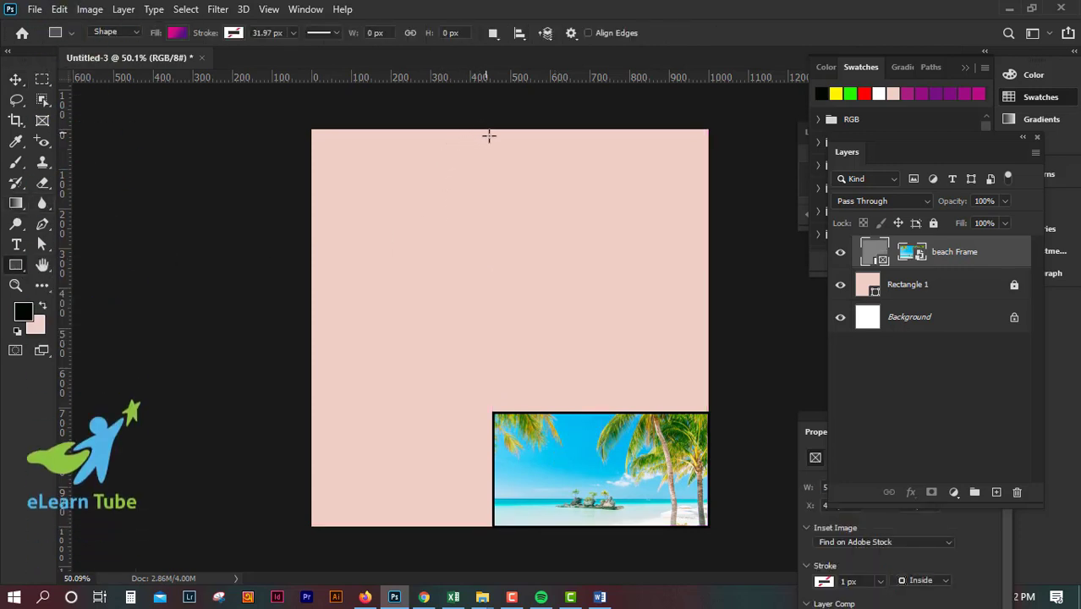
{"action": "left_click_drag", "start_coordinate": [486, 132], "coordinate": [707, 263]}
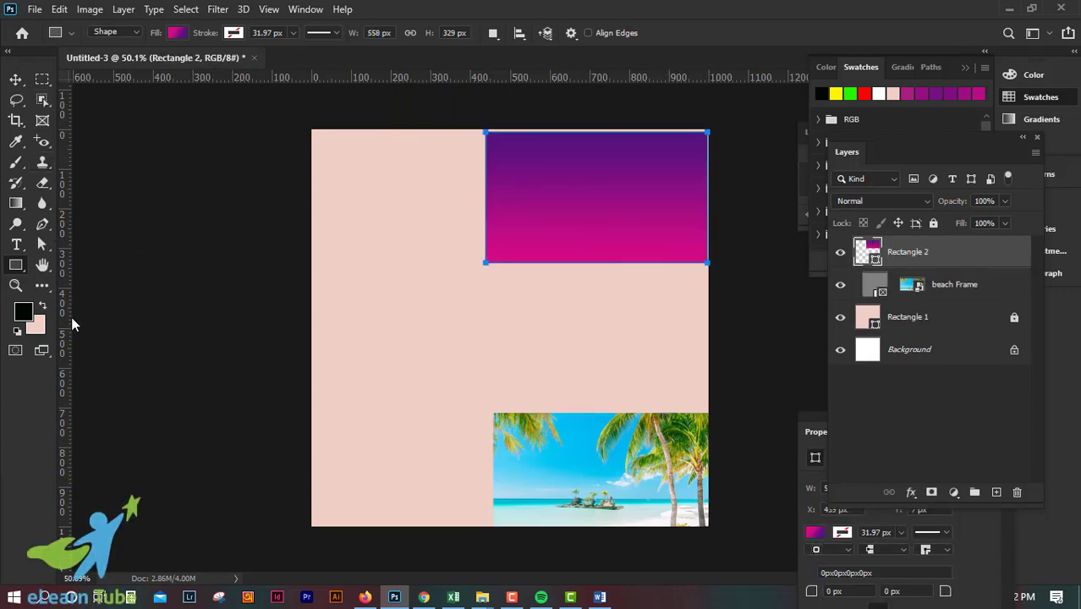
{"action": "key", "text": "alt+BackSpace"}
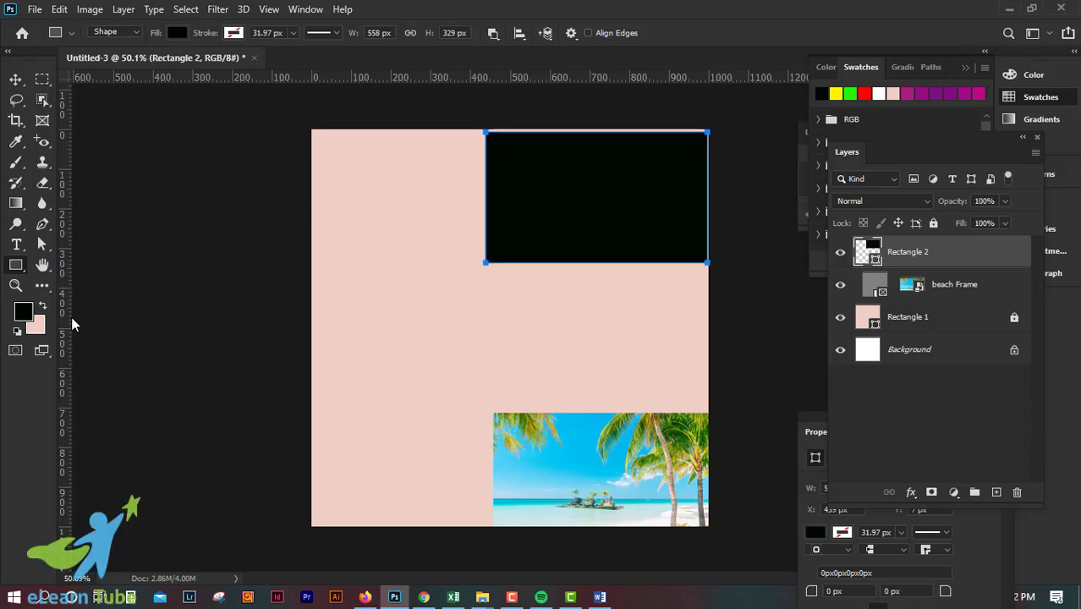
Step: Move the black rectangle to the canvas's upper-left corner
{"action": "left_click", "coordinate": [17, 79]}
{"action": "left_click_drag", "start_coordinate": [620, 206], "coordinate": [447, 200]}
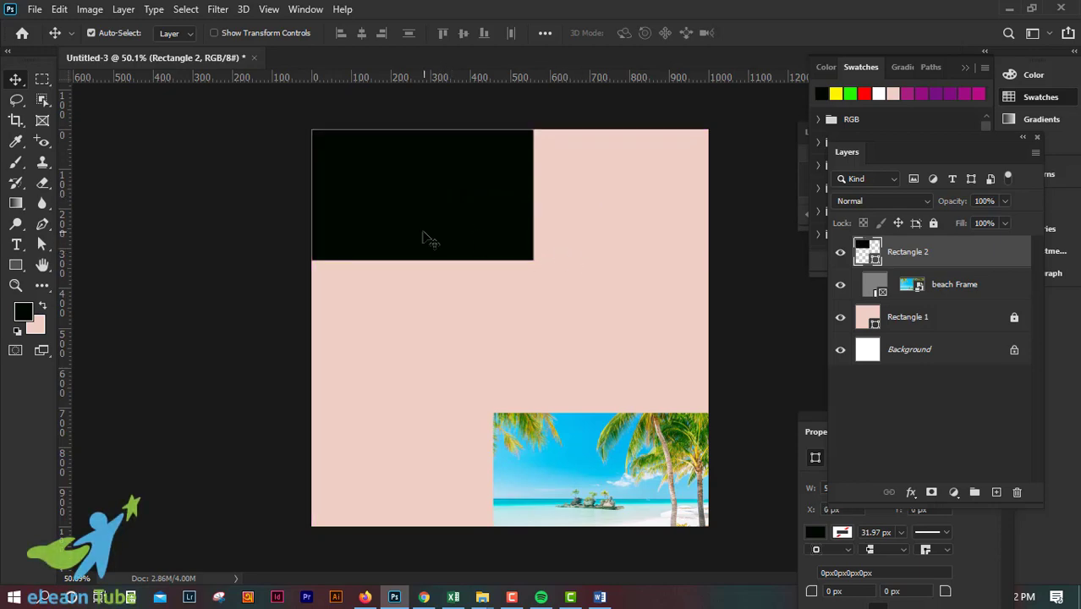
{"action": "left_click_drag", "start_coordinate": [422, 235], "coordinate": [423, 194]}
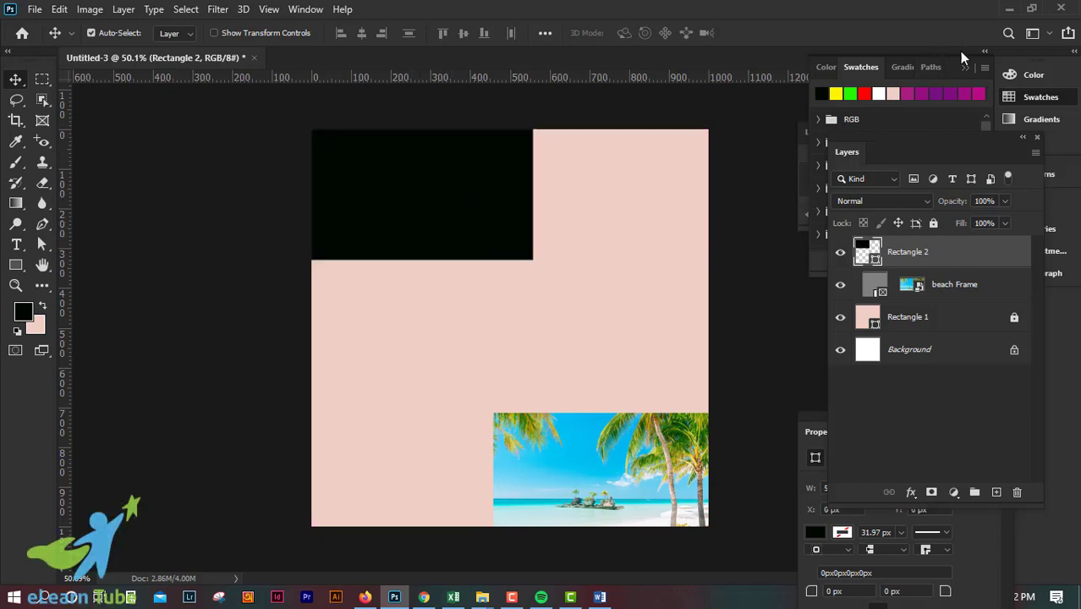
Step: Place the beach image from the Windows desktop over the black rectangle at 14.73% scale and clip it to that rectangle
{"action": "left_click", "coordinate": [1009, 9]}
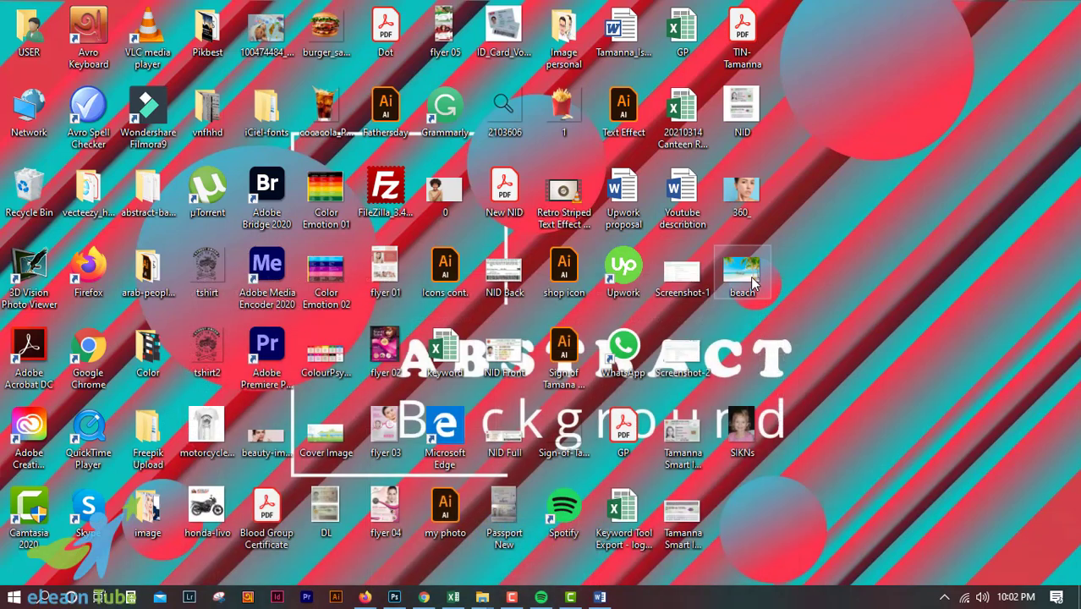
{"action": "left_click_drag", "start_coordinate": [742, 272], "coordinate": [550, 223]}
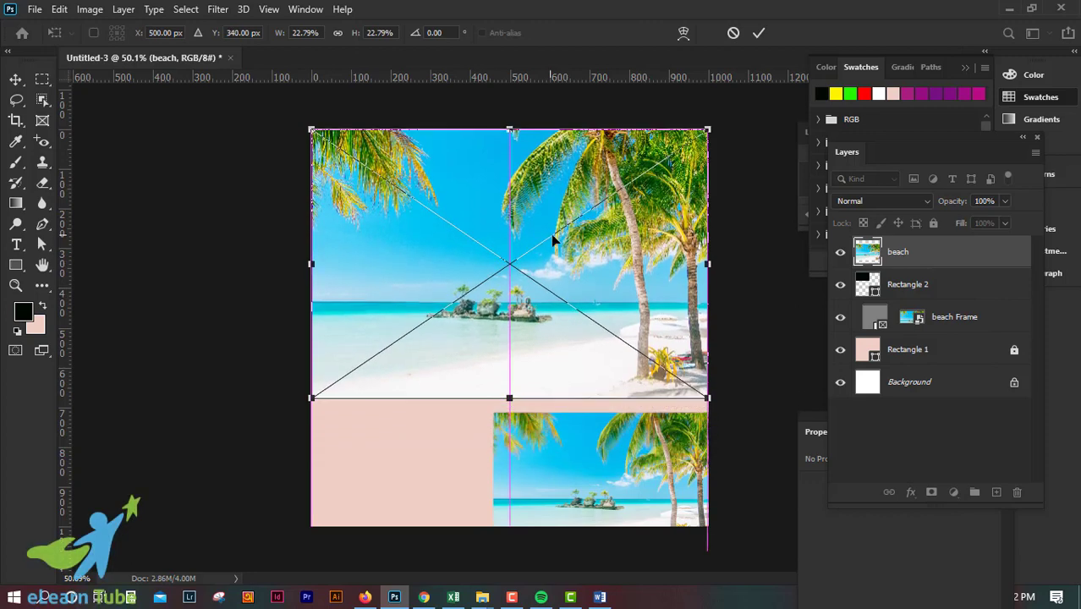
{"action": "left_click_drag", "start_coordinate": [706, 396], "coordinate": [529, 272]}
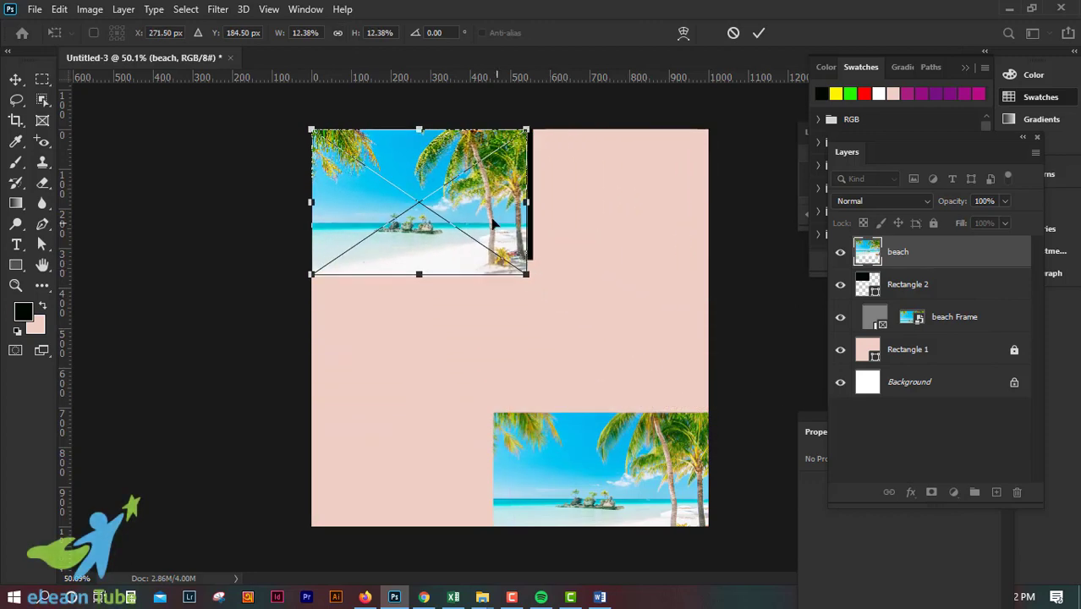
{"action": "mouse_move", "coordinate": [478, 212]}
{"action": "left_mouse_down"}
{"action": "mouse_move", "coordinate": [580, 316]}
{"action": "mouse_move", "coordinate": [479, 212]}
{"action": "left_mouse_up"}
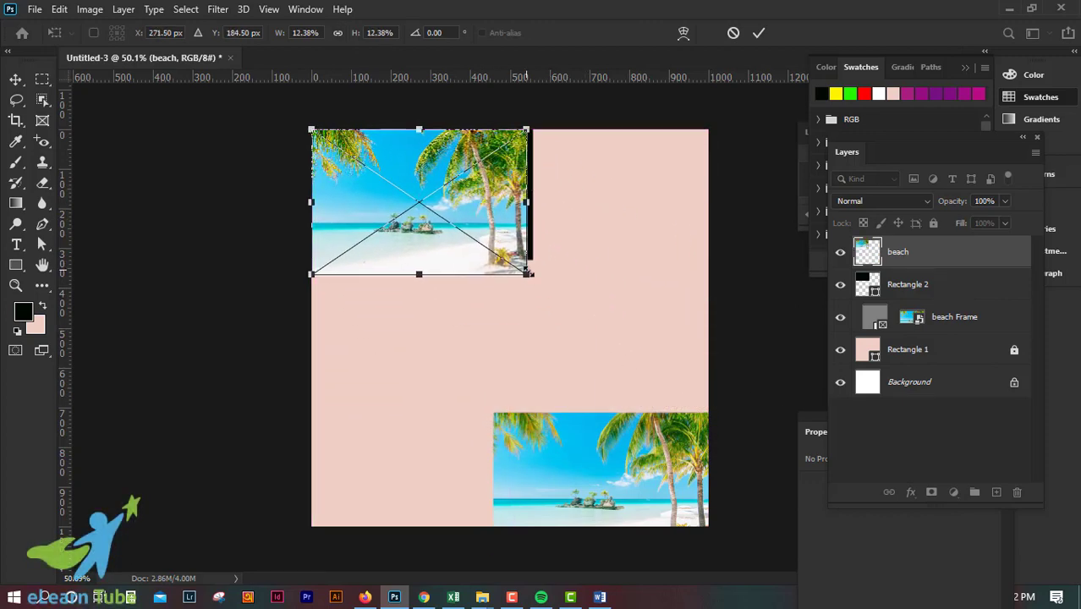
{"action": "left_click_drag", "start_coordinate": [529, 273], "coordinate": [567, 302]}
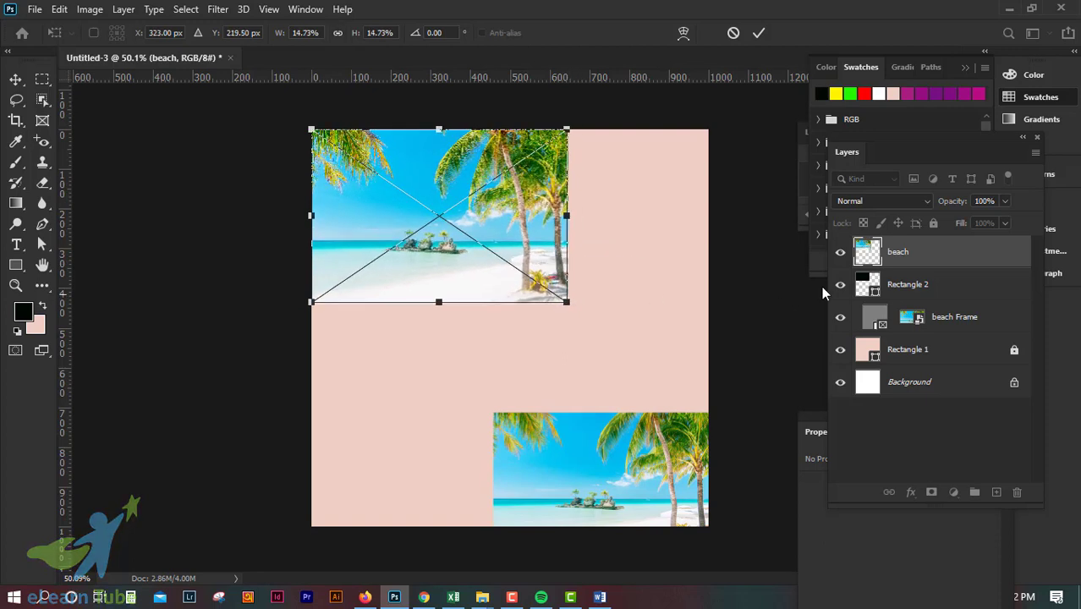
{"action": "left_click", "coordinate": [757, 34]}
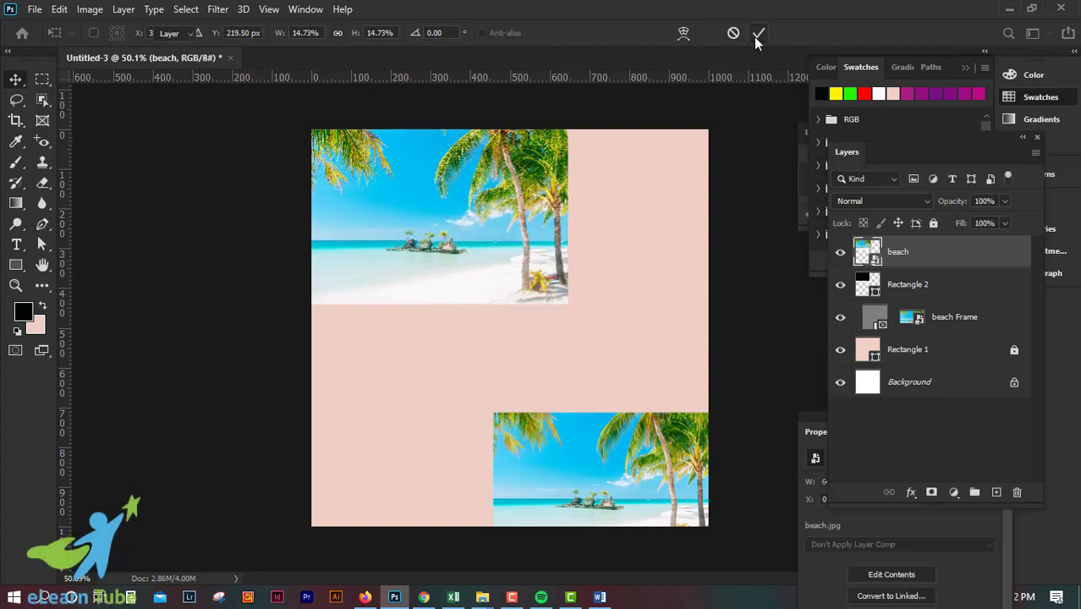
{"action": "left_click", "coordinate": [979, 264], "text": "alt"}
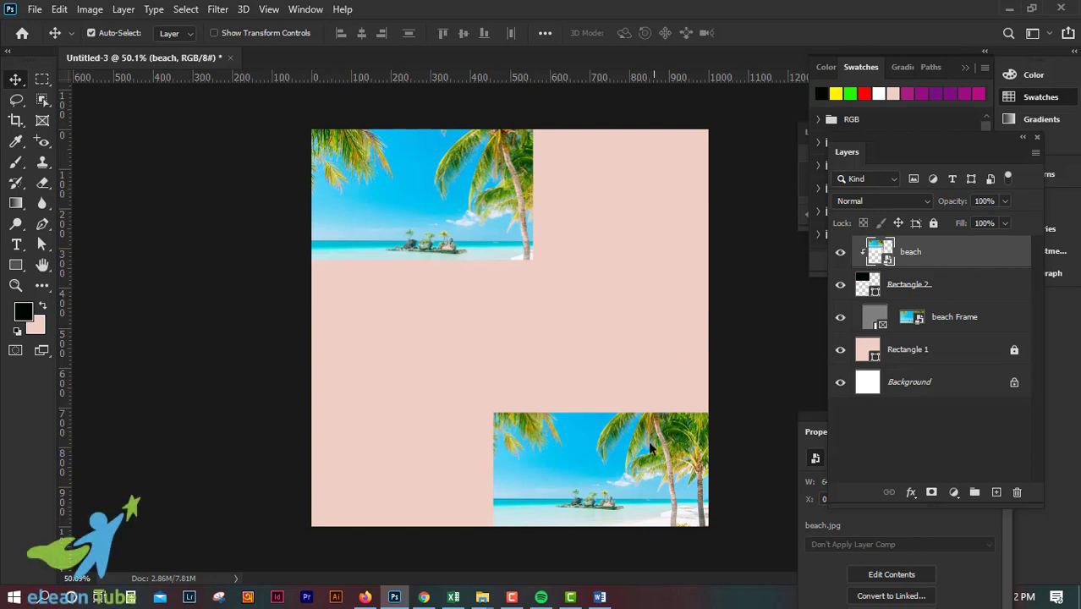
{"action": "left_click", "coordinate": [594, 357]}
Step: Move the beach frame and its image together from the lower-right corner toward the canvas's centre
{"action": "left_click", "coordinate": [971, 325]}
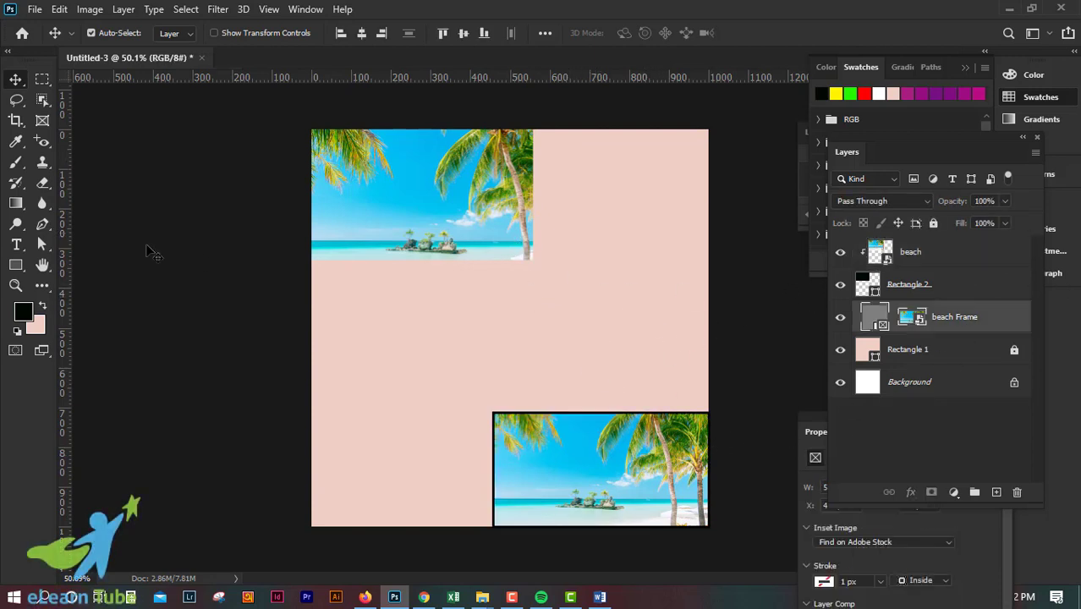
{"action": "left_click", "coordinate": [489, 465]}
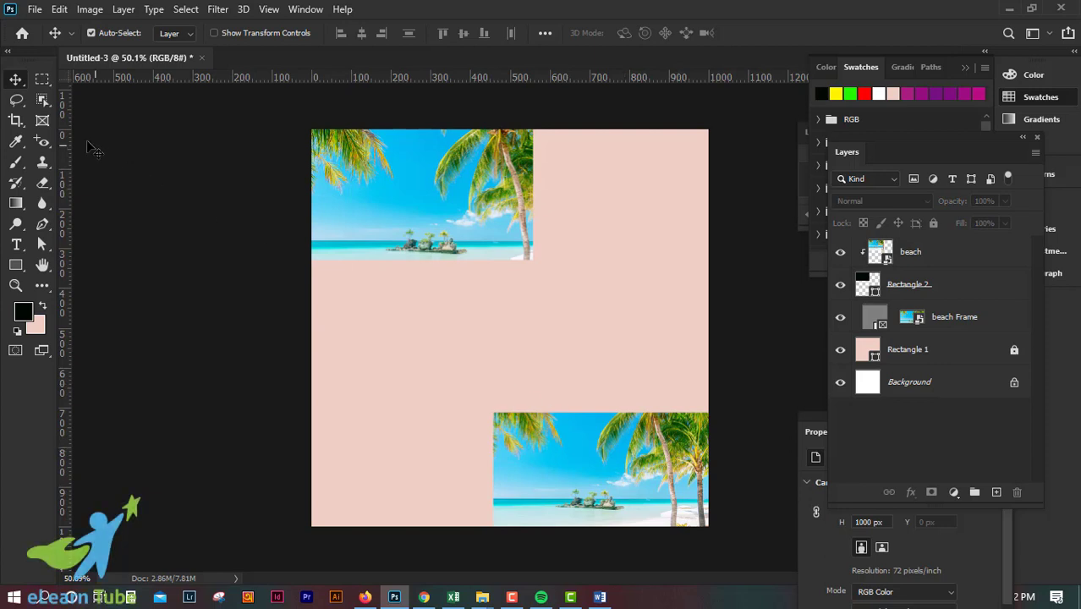
{"action": "left_click_drag", "start_coordinate": [592, 461], "coordinate": [546, 385]}
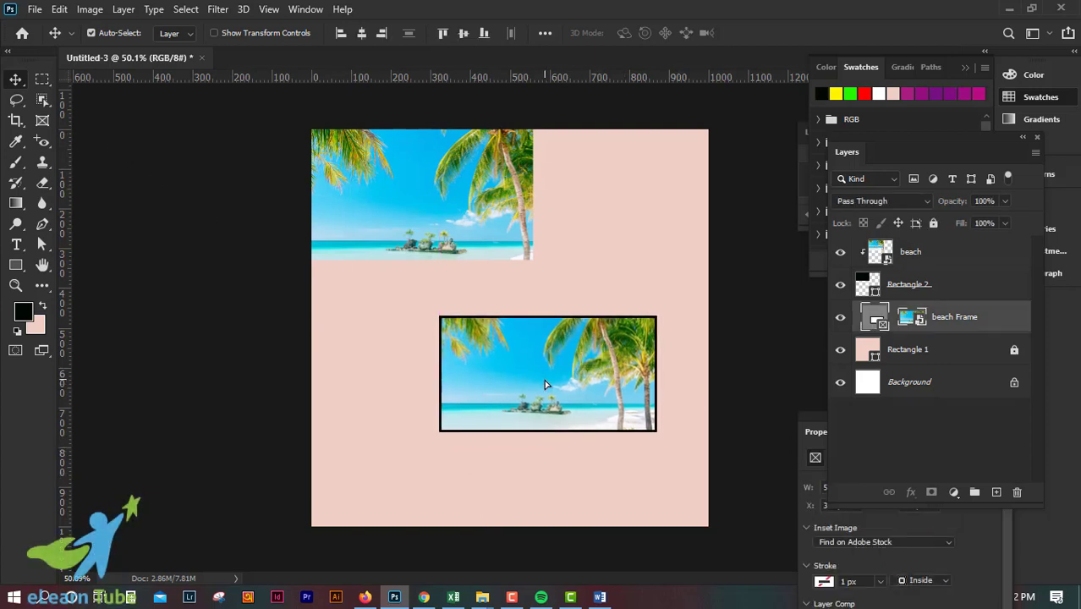
{"action": "left_click", "coordinate": [410, 418]}
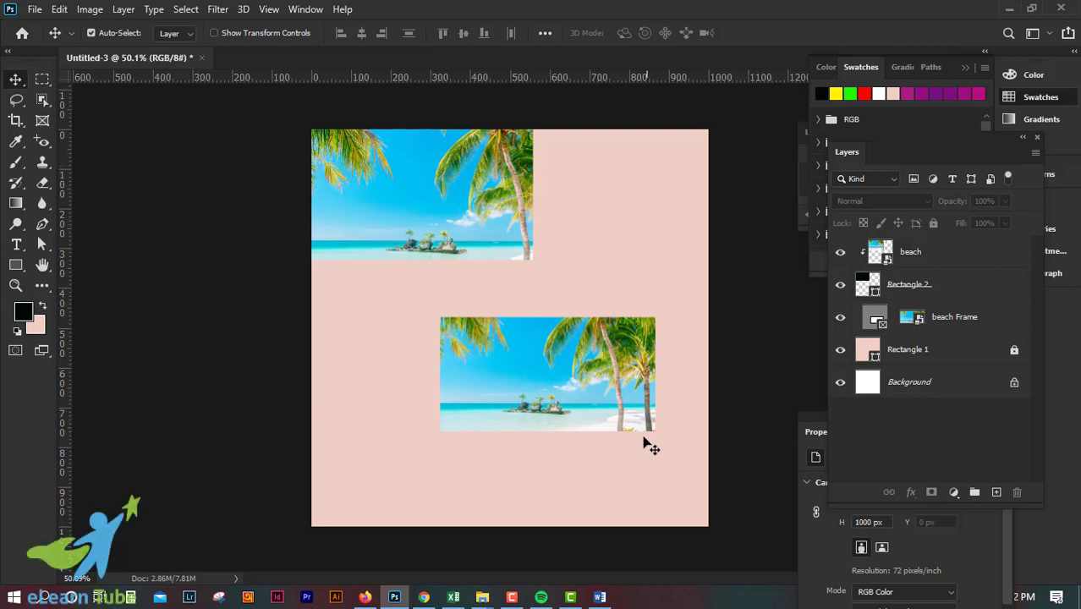
Step: Delete the beach frame, the clipped beach image and the black rectangle, keeping only the pink background layers
{"action": "left_click_drag", "start_coordinate": [569, 428], "coordinate": [605, 377]}
{"action": "key", "text": "Delete"}
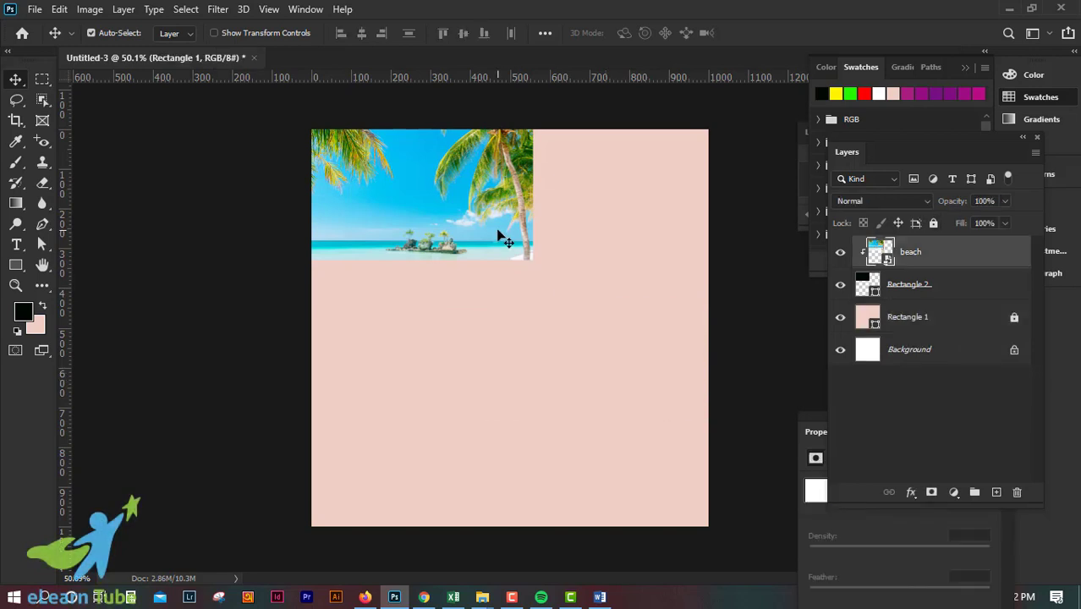
{"action": "left_click", "coordinate": [943, 291], "text": "shift"}
{"action": "key", "text": "Delete"}
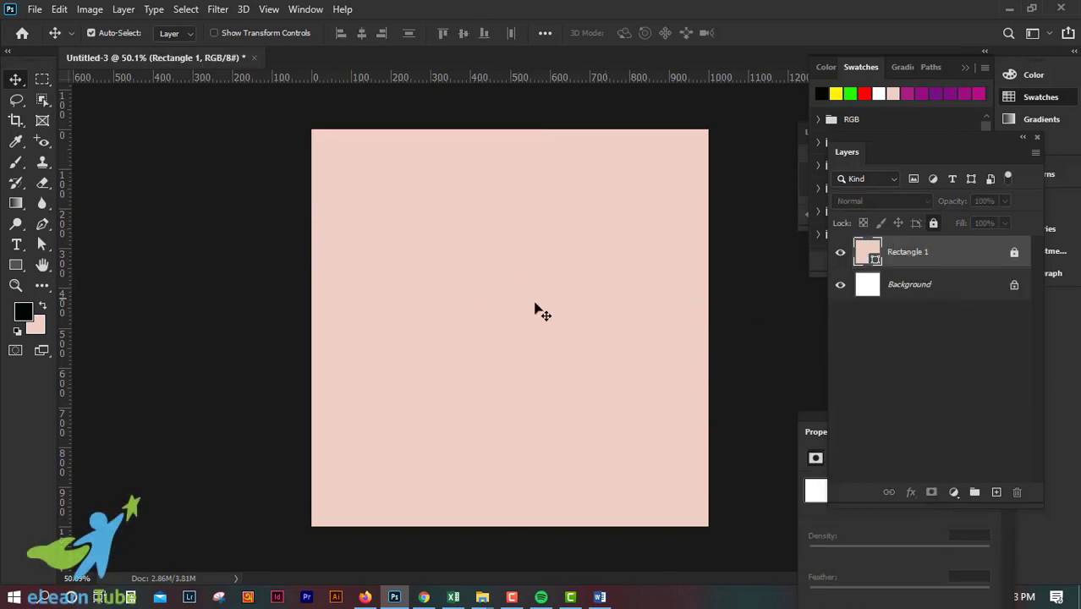
Step: Draw a circular frame about 370 px across and move it into the canvas's upper-left corner
{"action": "left_click", "coordinate": [51, 121]}
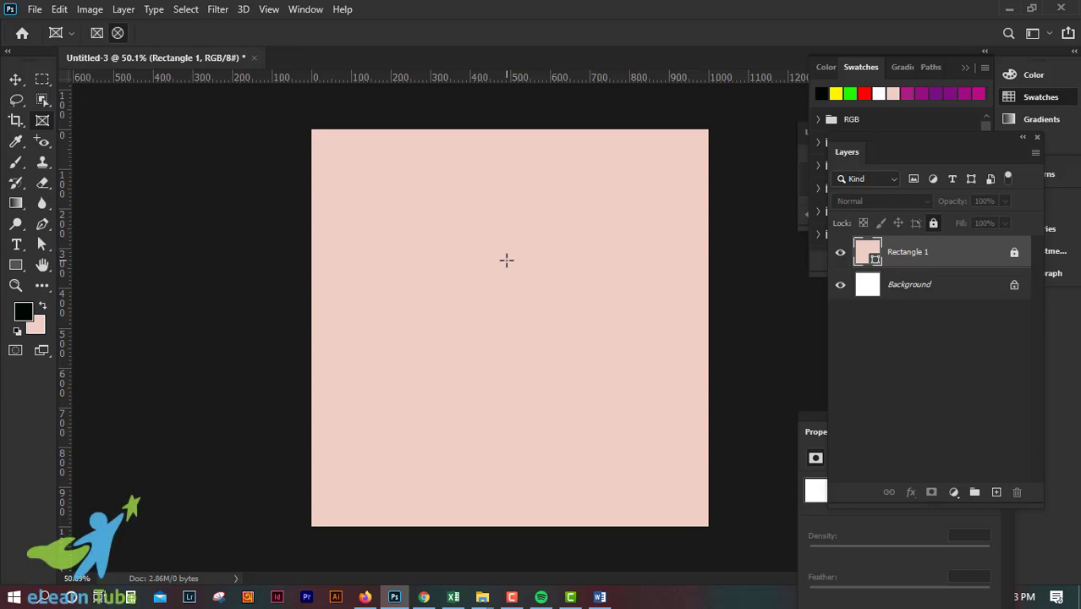
{"action": "left_click_drag", "start_coordinate": [510, 261], "coordinate": [693, 408]}
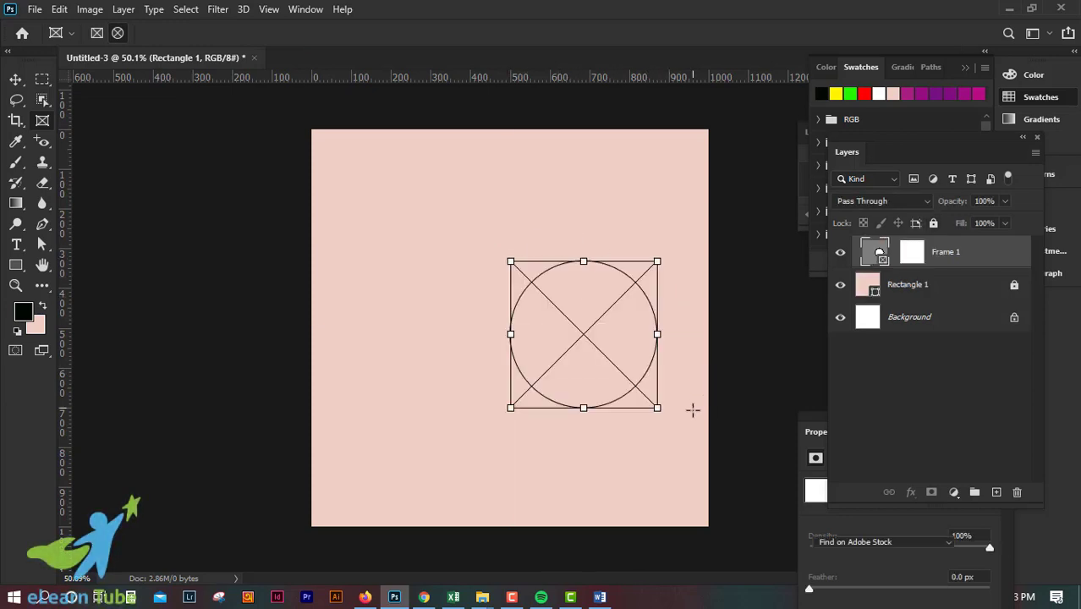
{"action": "left_click_drag", "start_coordinate": [592, 328], "coordinate": [496, 254]}
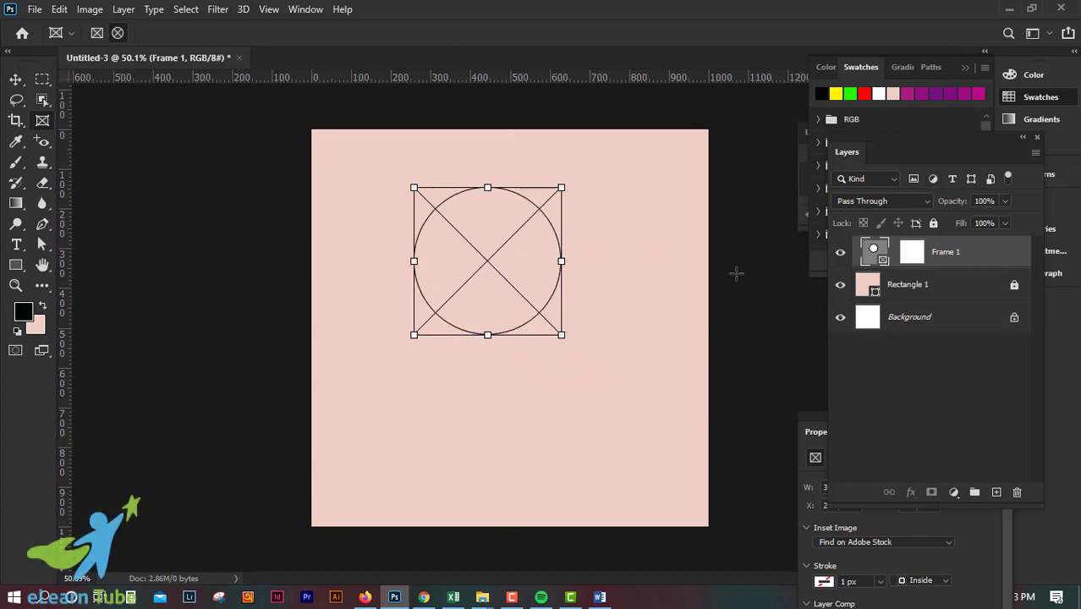
{"action": "left_click_drag", "start_coordinate": [493, 249], "coordinate": [397, 211]}
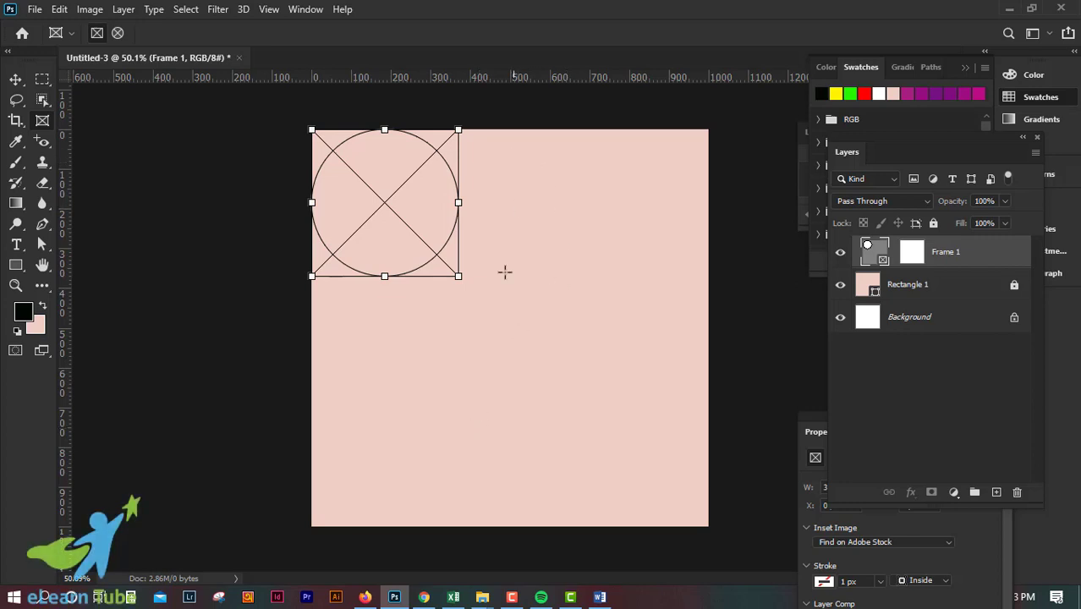
Step: Draw a rectangular frame about 590 by 270 px in the canvas's lower-right corner and deselect it
{"action": "left_click_drag", "start_coordinate": [473, 420], "coordinate": [708, 527]}
{"action": "left_click", "coordinate": [16, 79]}
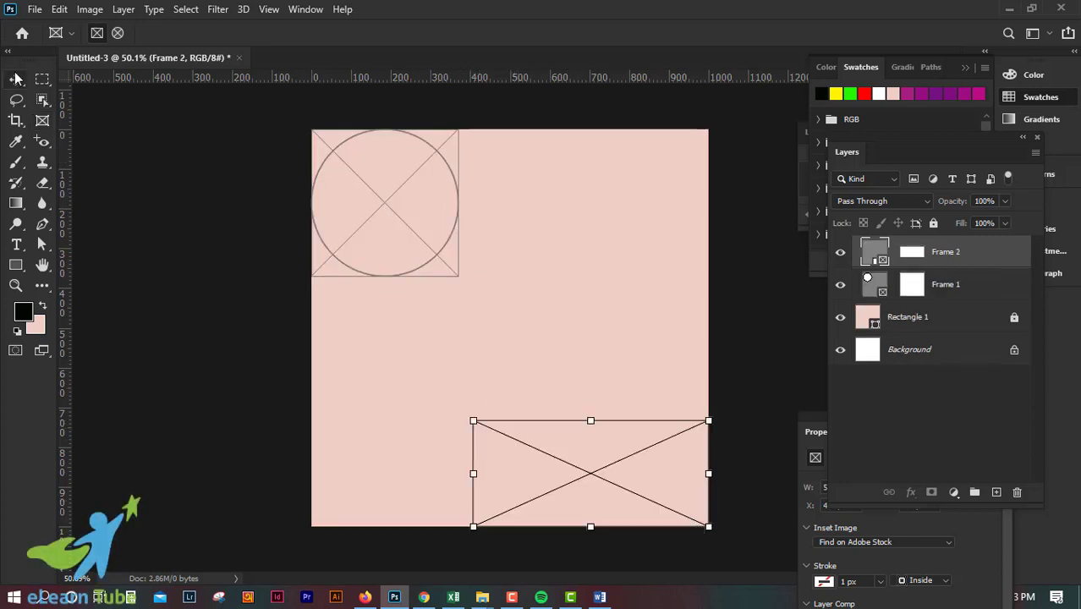
{"action": "left_click", "coordinate": [582, 505]}
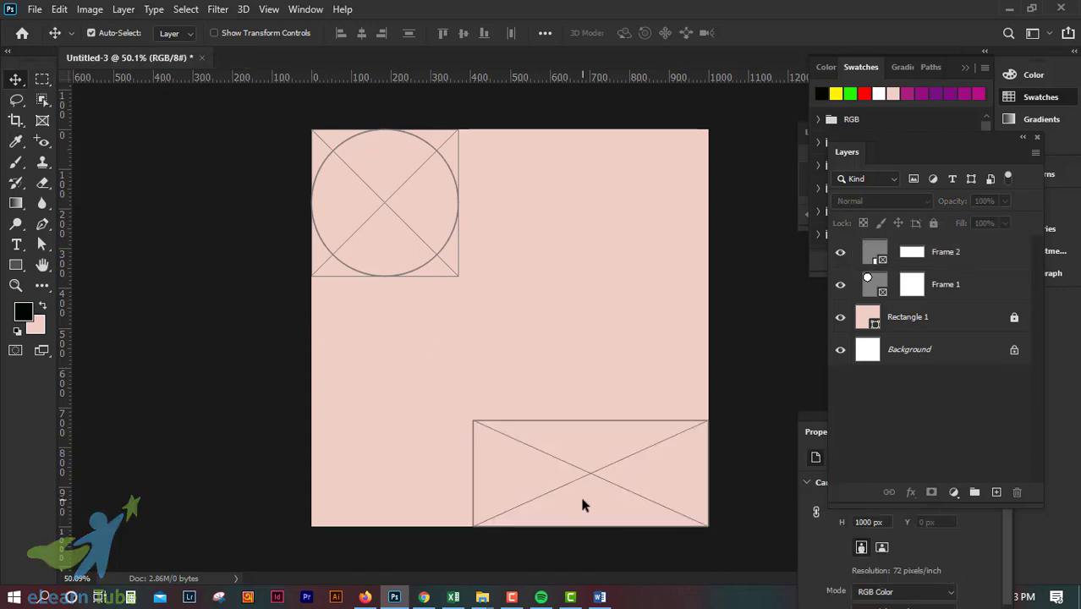
{"action": "left_click", "coordinate": [1011, 9]}
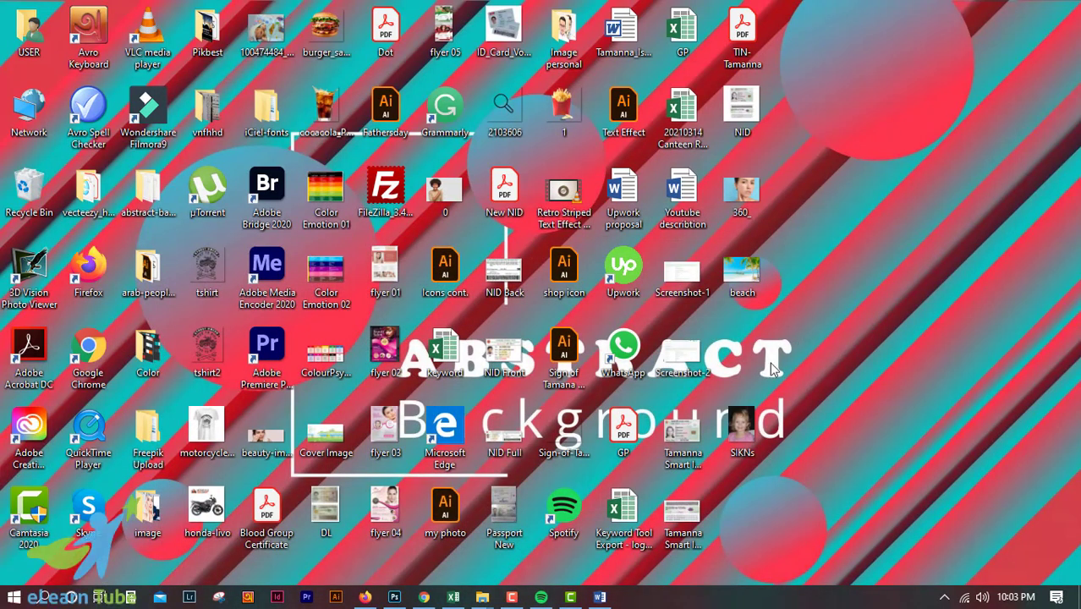
{"action": "left_click_drag", "start_coordinate": [742, 272], "coordinate": [542, 332]}
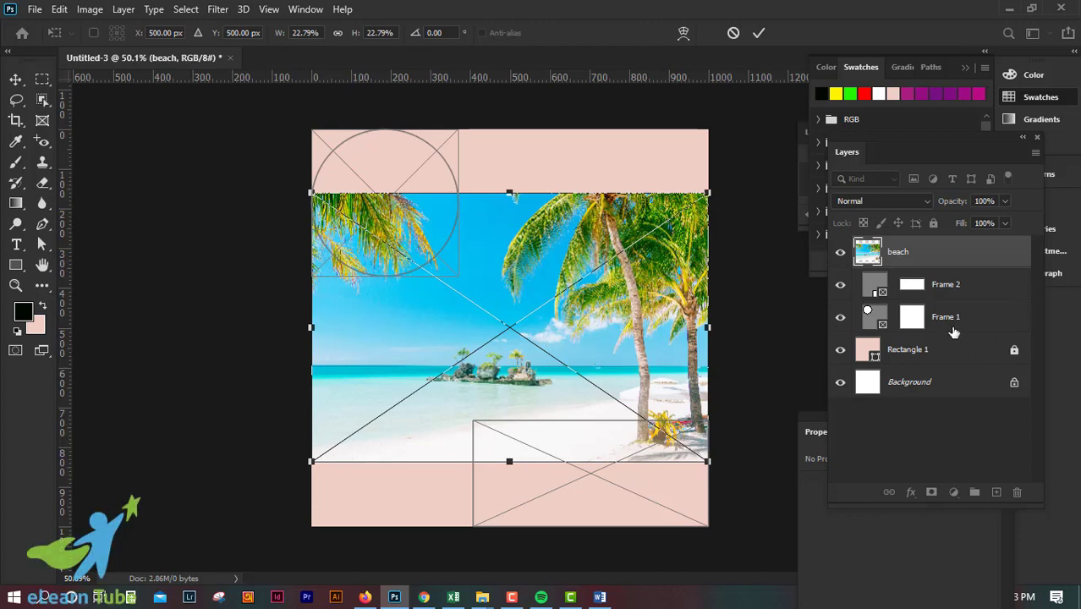
{"action": "mouse_move", "coordinate": [530, 270]}
{"action": "left_mouse_down"}
{"action": "mouse_move", "coordinate": [504, 357]}
{"action": "mouse_move", "coordinate": [584, 241]}
{"action": "mouse_move", "coordinate": [552, 210]}
{"action": "mouse_move", "coordinate": [573, 252]}
{"action": "mouse_move", "coordinate": [549, 286]}
{"action": "mouse_move", "coordinate": [549, 265]}
{"action": "left_mouse_up"}
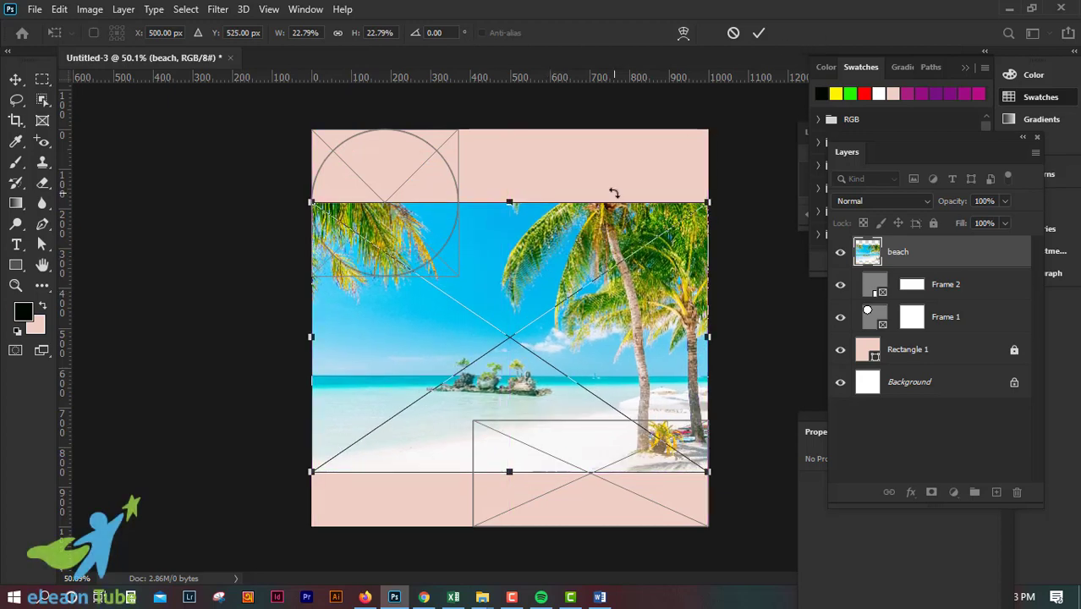
{"action": "key", "text": "Escape"}
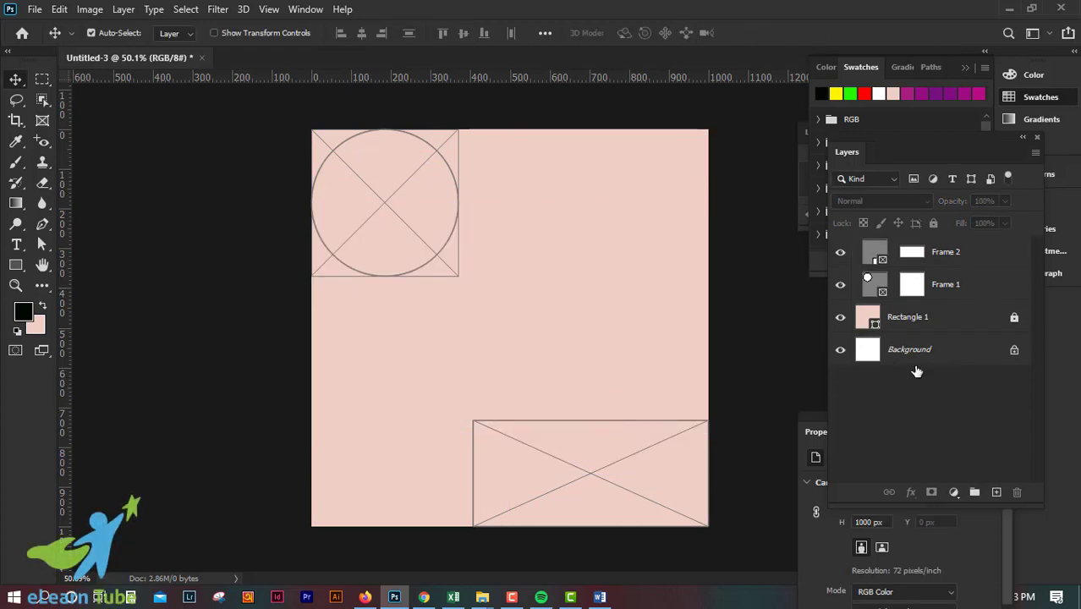
Step: Place the beach image from the desktop into the rectangular frame in the canvas's lower-right corner and deselect it
{"action": "left_click", "coordinate": [961, 260]}
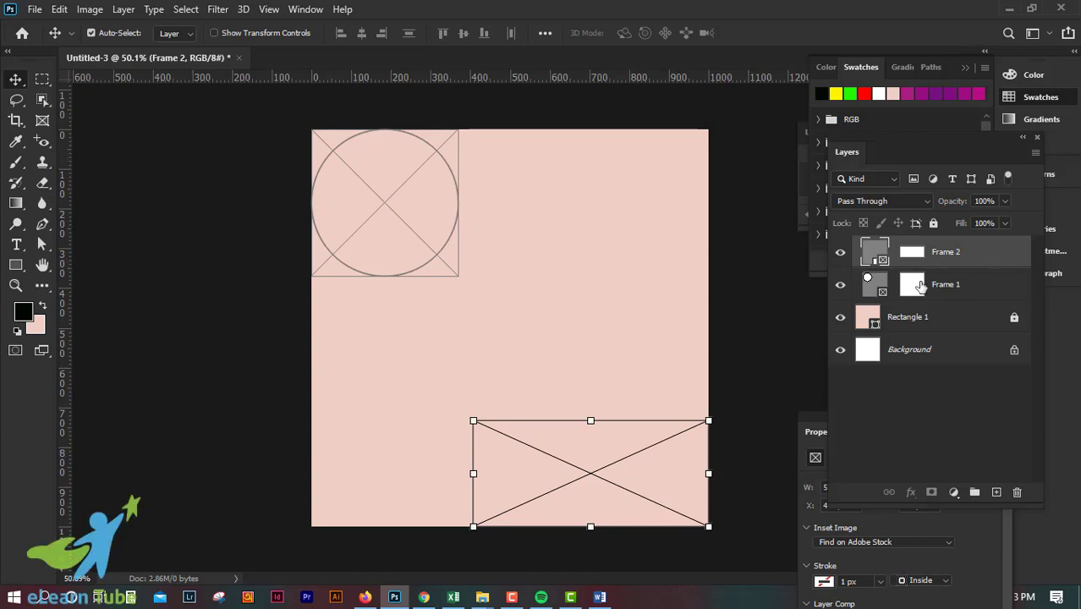
{"action": "left_click", "coordinate": [1006, 9]}
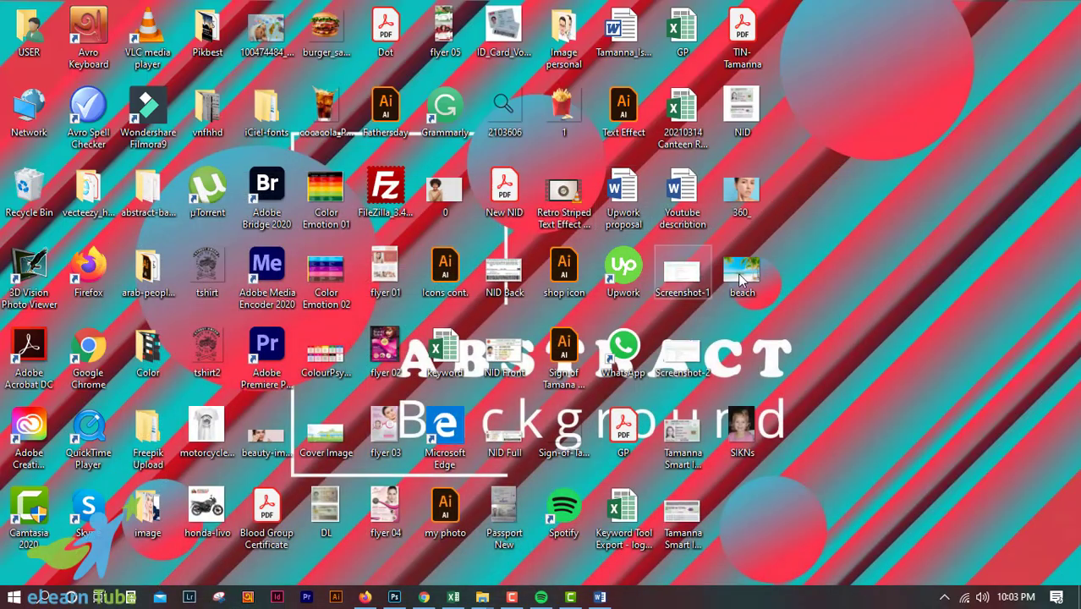
{"action": "left_click_drag", "start_coordinate": [751, 276], "coordinate": [549, 235]}
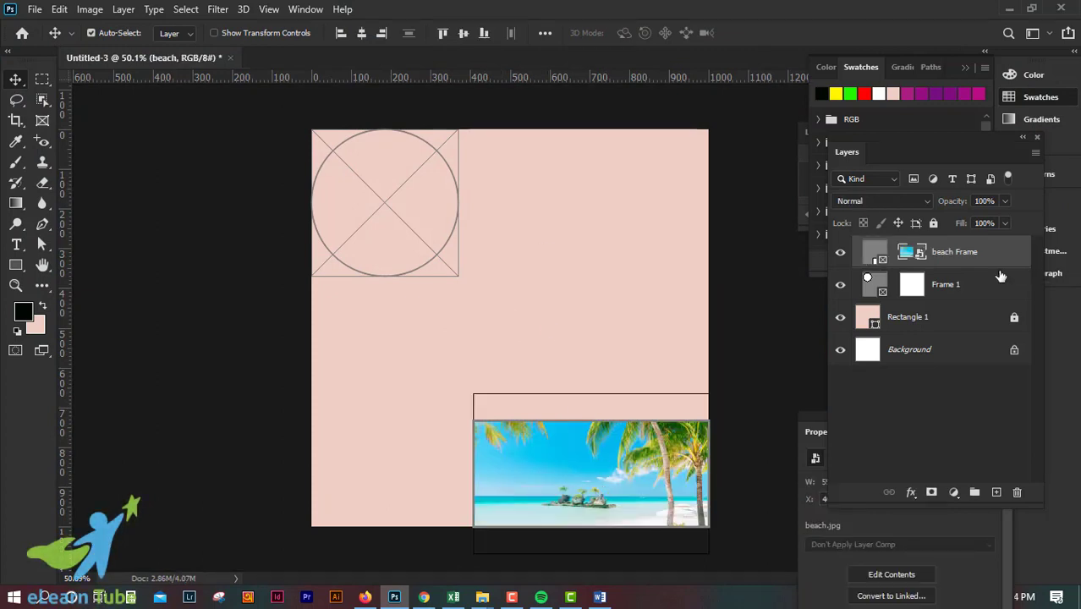
{"action": "left_click", "coordinate": [632, 351]}
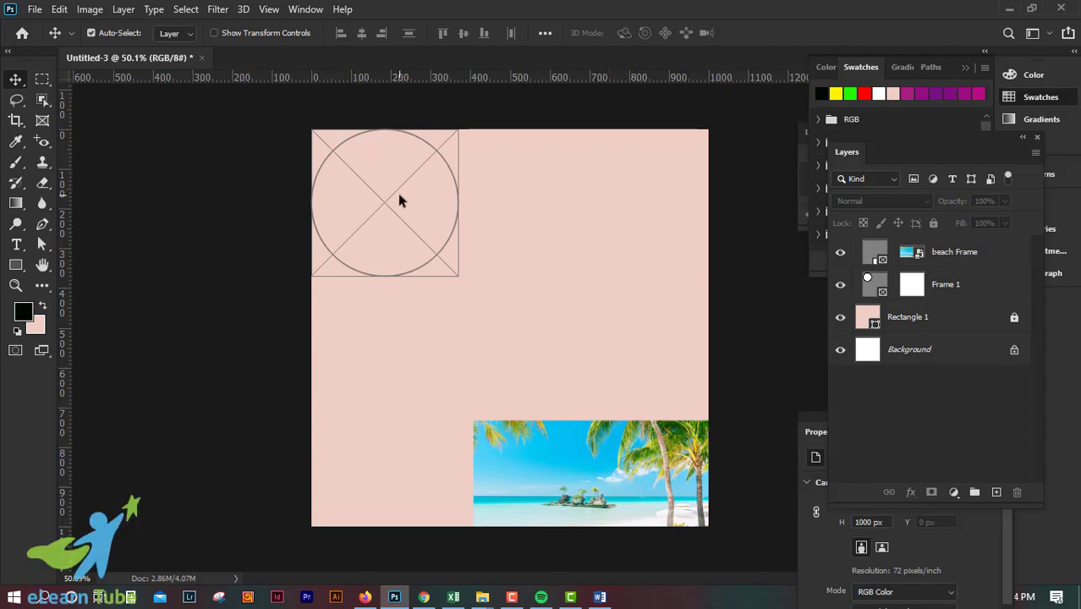
Step: Move the circular frame slightly inward from the canvas's upper-left corner and place the desktop's beach image in it
{"action": "left_click_drag", "start_coordinate": [417, 204], "coordinate": [438, 238]}
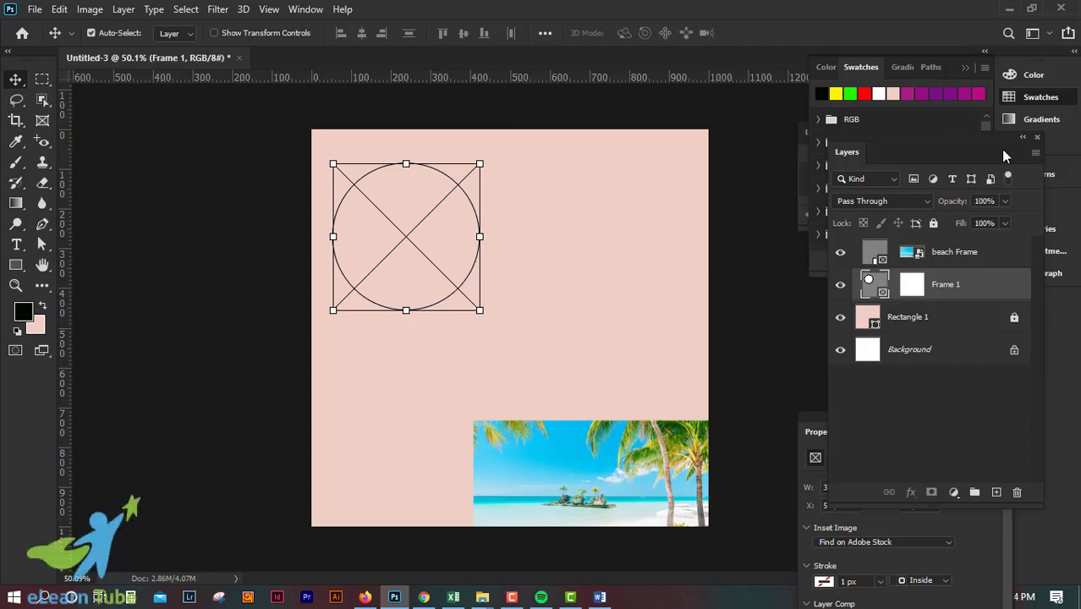
{"action": "left_click", "coordinate": [1011, 7]}
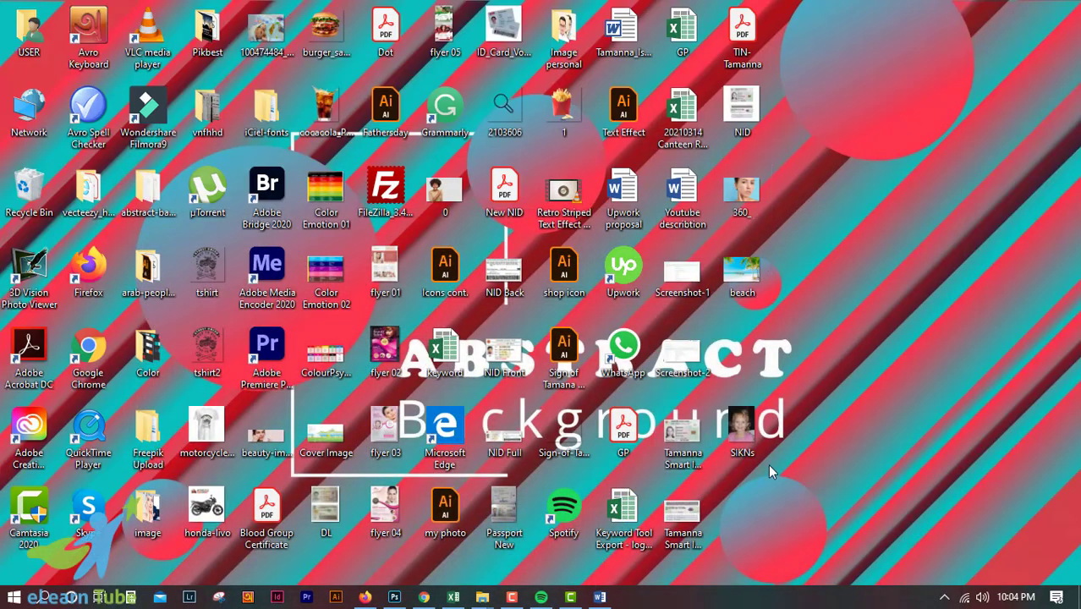
{"action": "left_click_drag", "start_coordinate": [743, 273], "coordinate": [590, 347]}
{"action": "key", "text": "Return"}
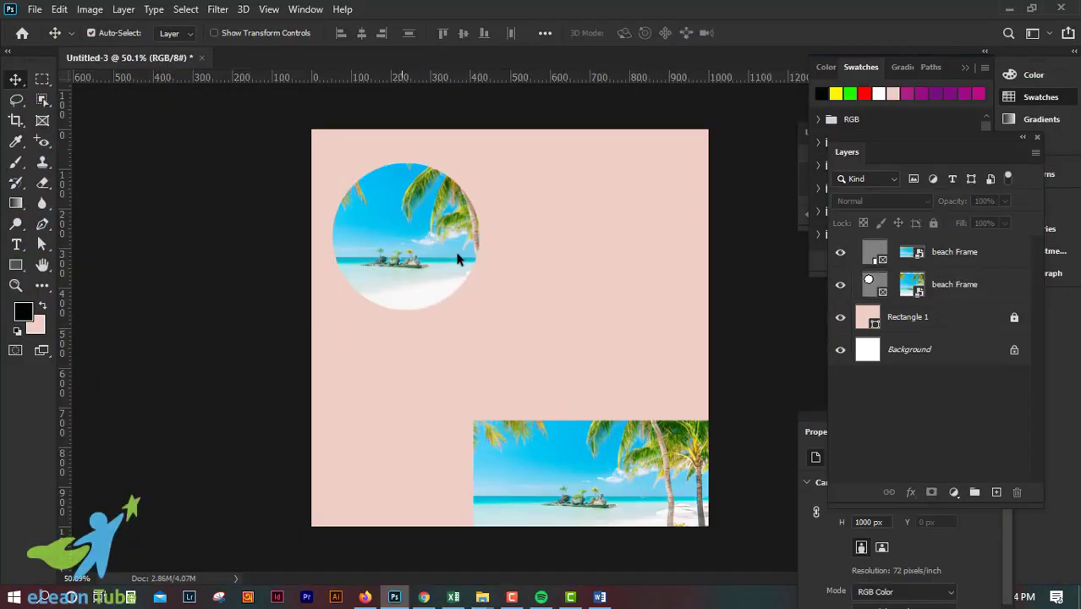
Step: Move the rectangular beach frame to the canvas's lower-left corner and the circular one to its upper-right corner
{"action": "left_click_drag", "start_coordinate": [635, 430], "coordinate": [566, 385]}
{"action": "left_click", "coordinate": [516, 251]}
{"action": "mouse_move", "coordinate": [373, 273]}
{"action": "left_mouse_down"}
{"action": "mouse_move", "coordinate": [608, 273]}
{"action": "mouse_move", "coordinate": [432, 291]}
{"action": "mouse_move", "coordinate": [373, 312]}
{"action": "mouse_move", "coordinate": [341, 272]}
{"action": "mouse_move", "coordinate": [354, 274]}
{"action": "left_mouse_up"}
{"action": "left_click_drag", "start_coordinate": [498, 459], "coordinate": [425, 482]}
{"action": "left_click_drag", "start_coordinate": [433, 277], "coordinate": [683, 244]}
{"action": "left_click", "coordinate": [671, 362]}
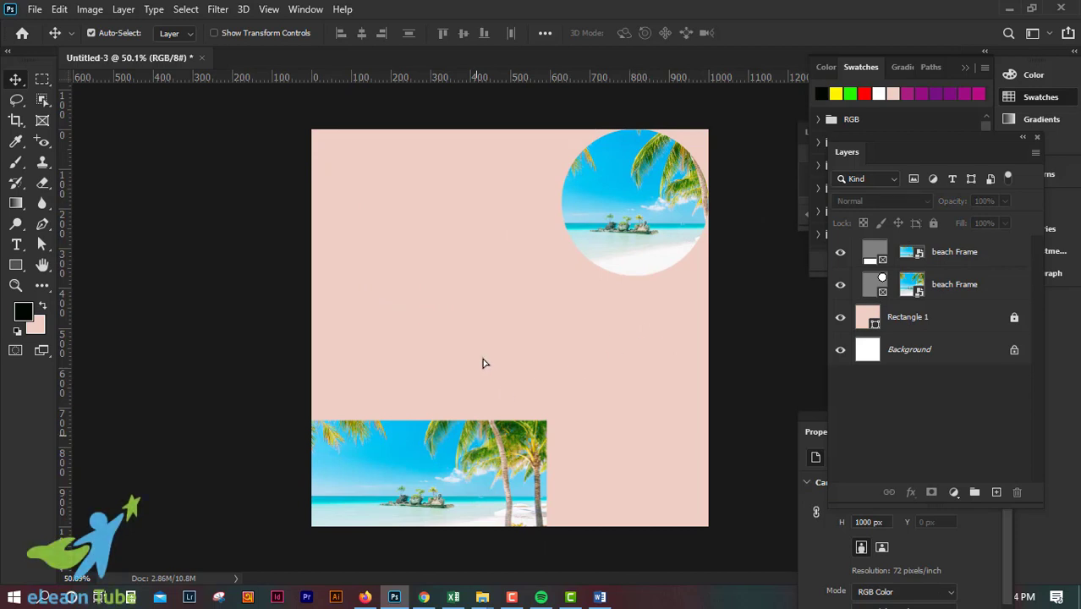
Step: Move the circular beach frame to the canvas's upper centre and the rectangular one below it near the middle
{"action": "left_click_drag", "start_coordinate": [484, 430], "coordinate": [484, 338]}
{"action": "left_click_drag", "start_coordinate": [643, 213], "coordinate": [526, 226]}
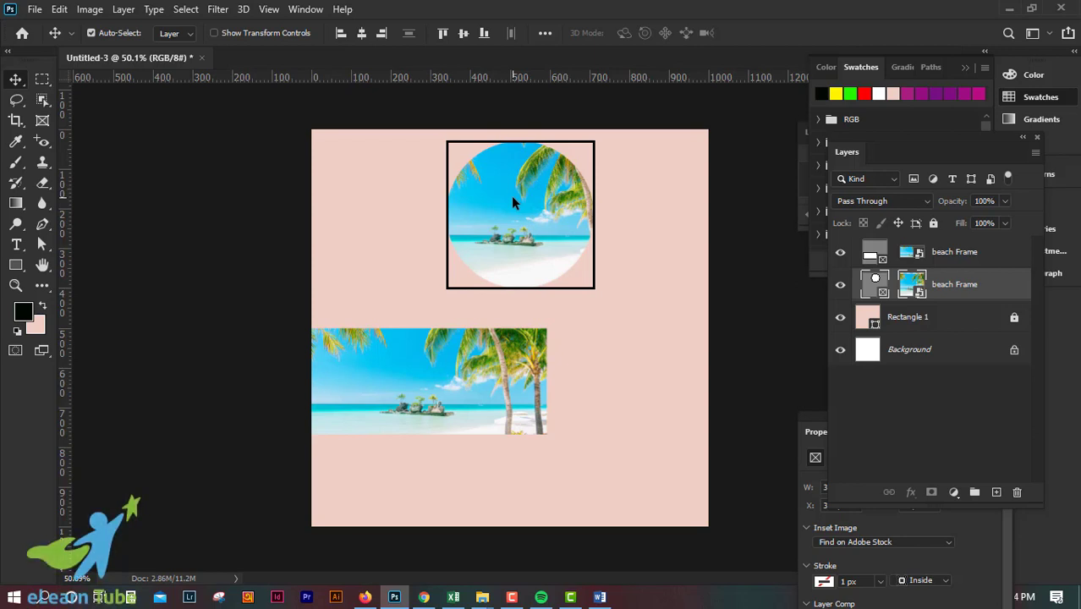
{"action": "left_click", "coordinate": [616, 401]}
{"action": "left_click_drag", "start_coordinate": [513, 379], "coordinate": [606, 396]}
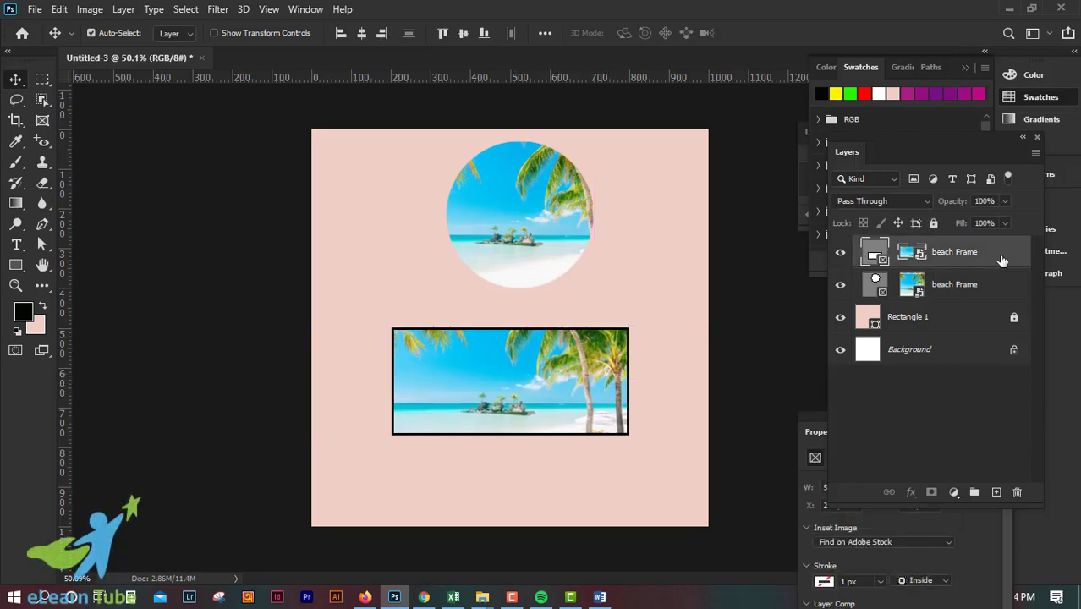
Step: Delete the rectangular and circular beach frames, keeping only the pink rectangle and the background layer
{"action": "key", "text": "Delete"}
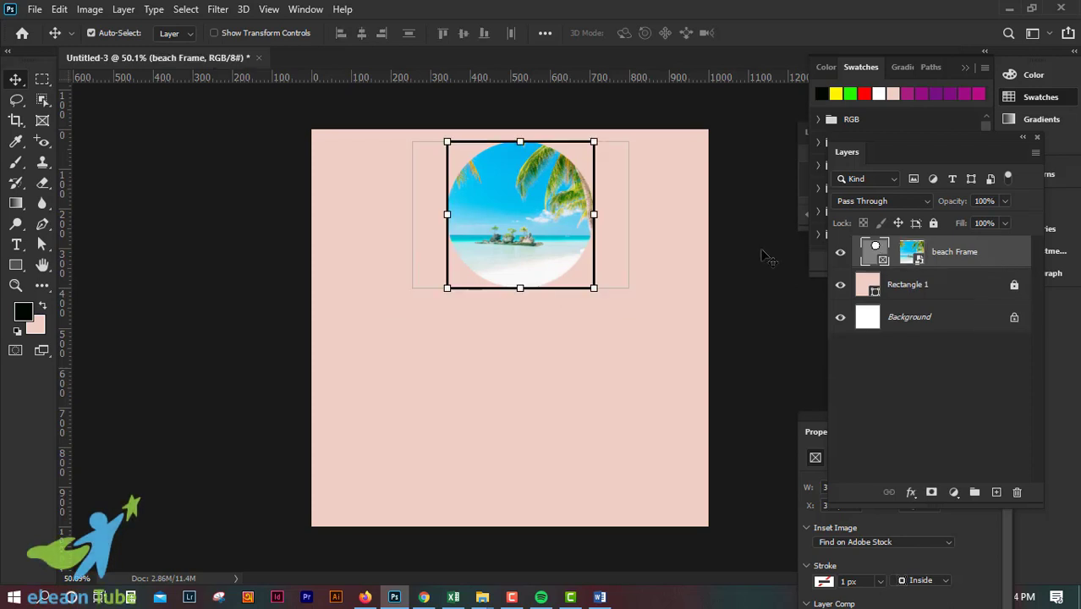
{"action": "key", "text": "Delete"}
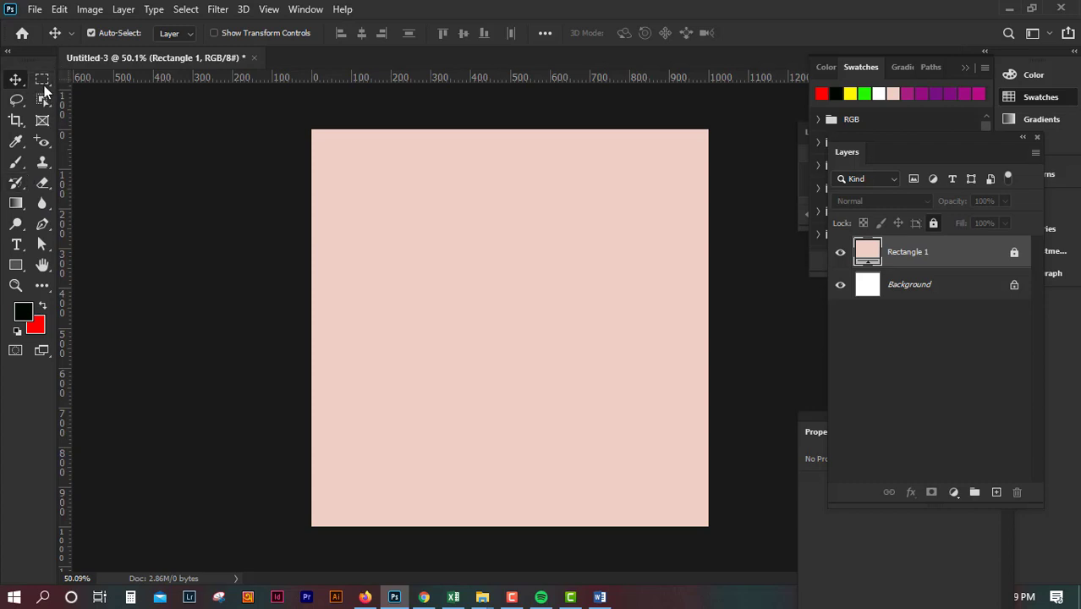
{"action": "left_click", "coordinate": [45, 119]}
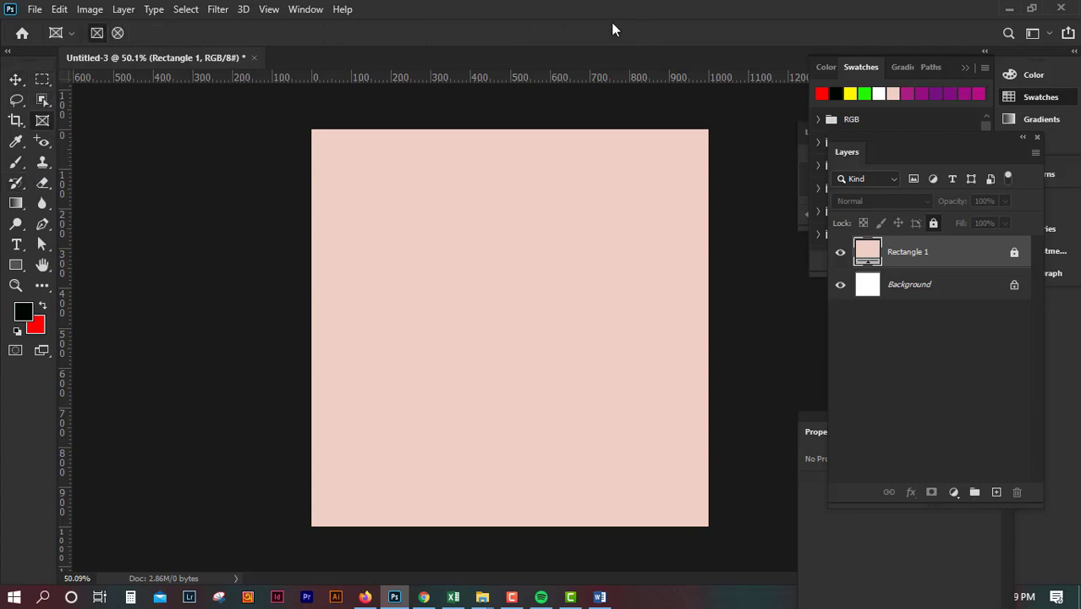
{"action": "left_click", "coordinate": [15, 79]}
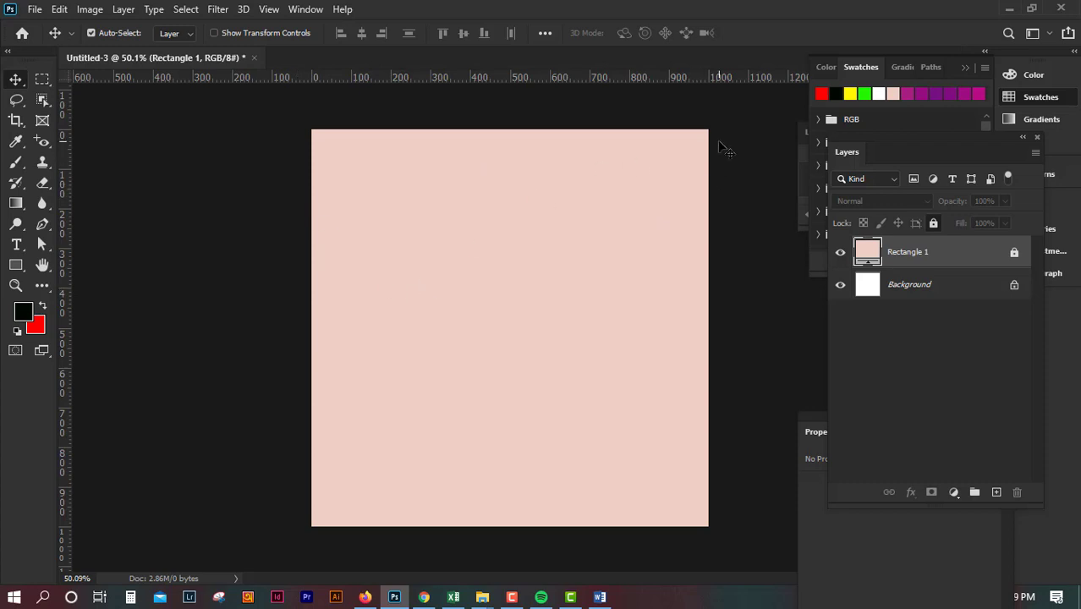
Step: On a new layer, draw a closed wavy gradient-filled shape with the Pen tool, about 685 by 555 px, over the canvas's upper-left corner
{"action": "left_click", "coordinate": [38, 230]}
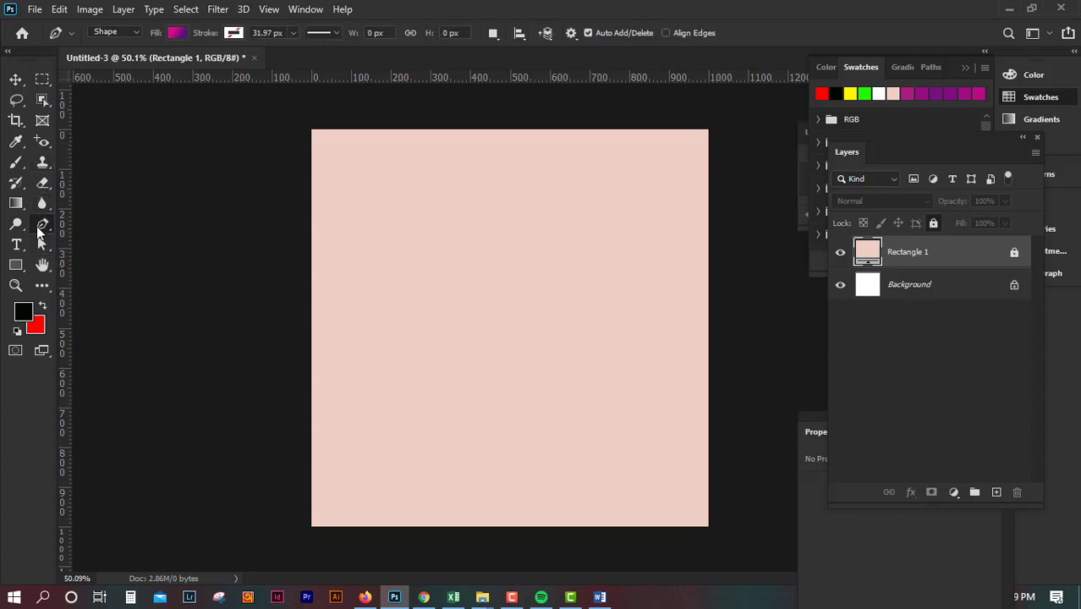
{"action": "right_click", "coordinate": [38, 228]}
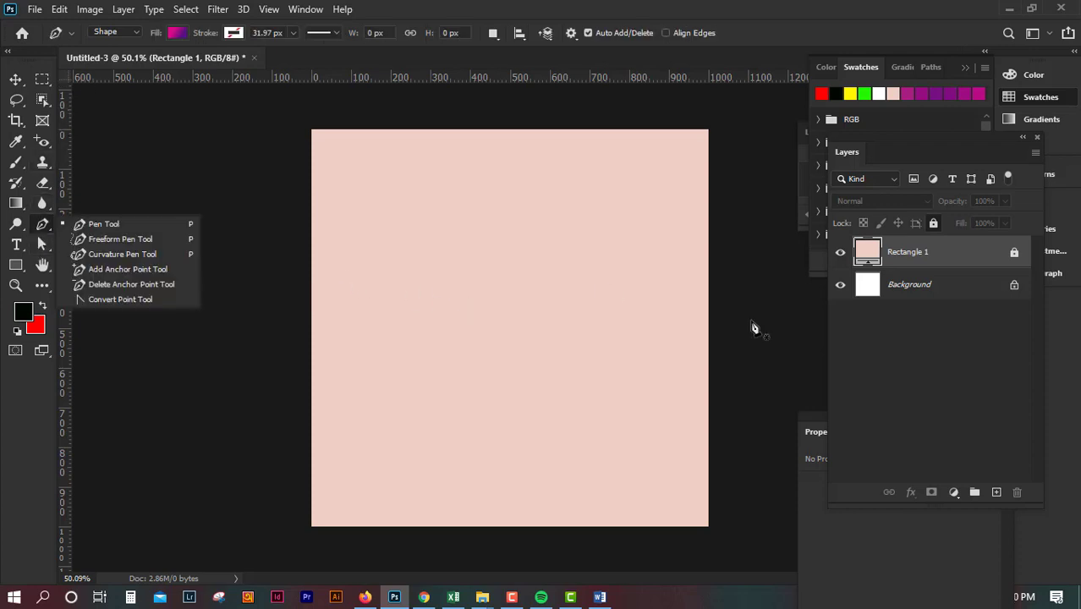
{"action": "left_click", "coordinate": [996, 491]}
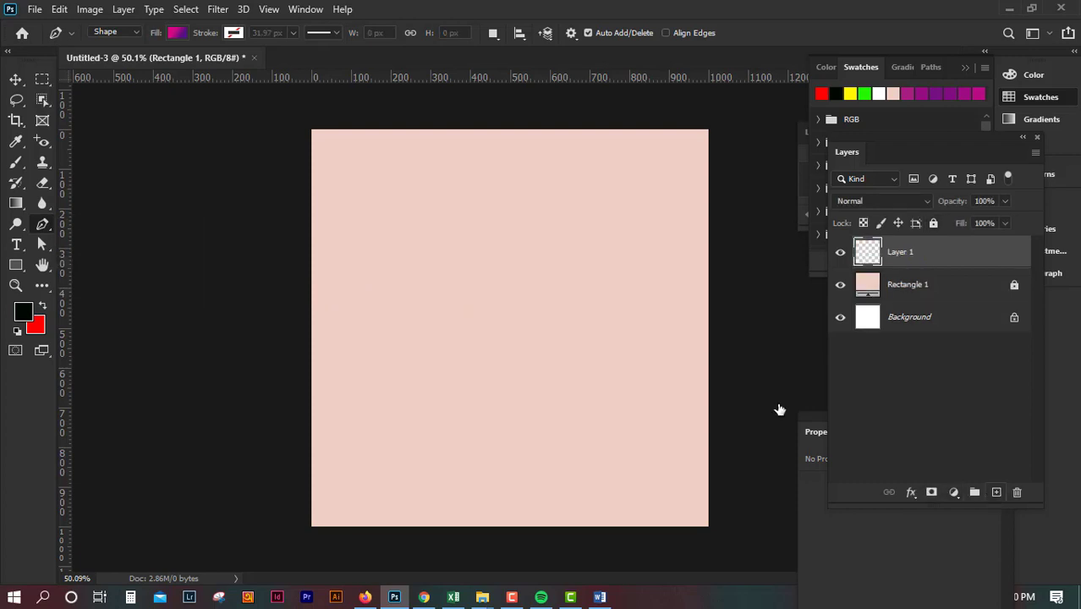
{"action": "left_click", "coordinate": [311, 326]}
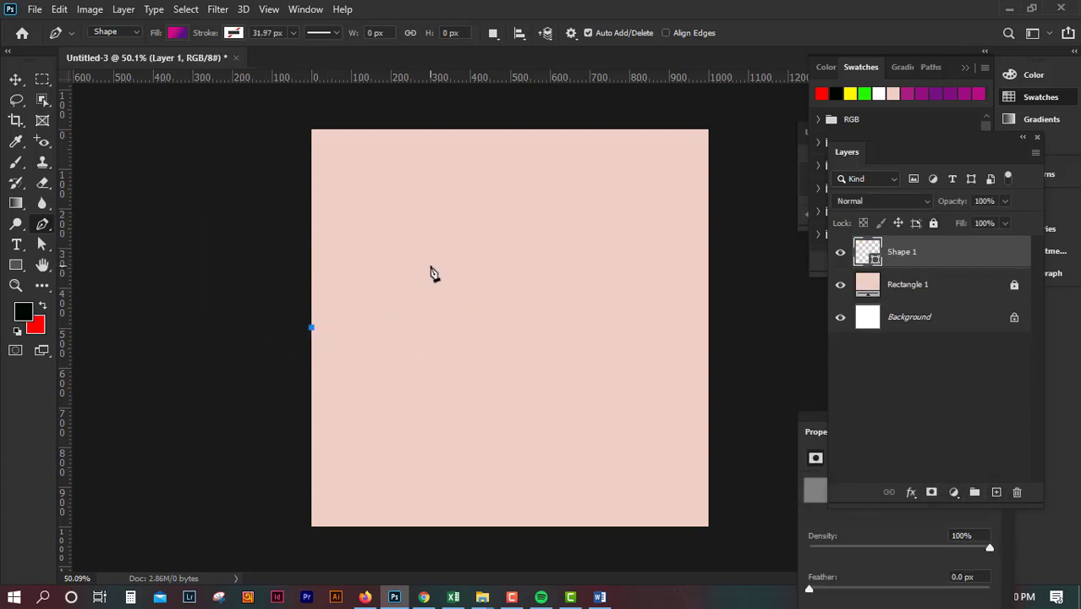
{"action": "left_click_drag", "start_coordinate": [429, 266], "coordinate": [514, 282]}
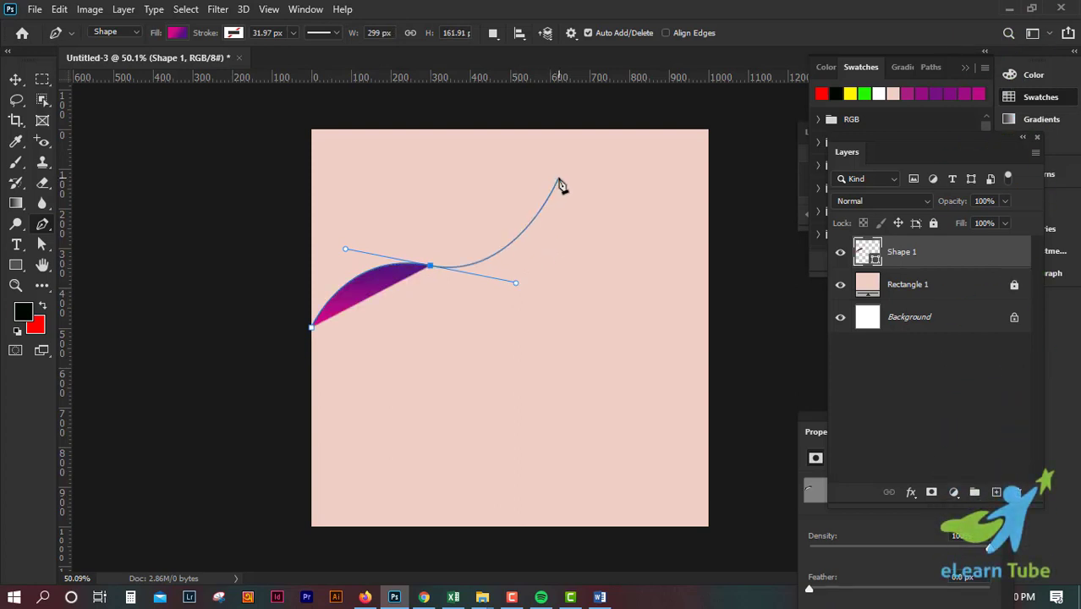
{"action": "left_click_drag", "start_coordinate": [559, 179], "coordinate": [619, 171]}
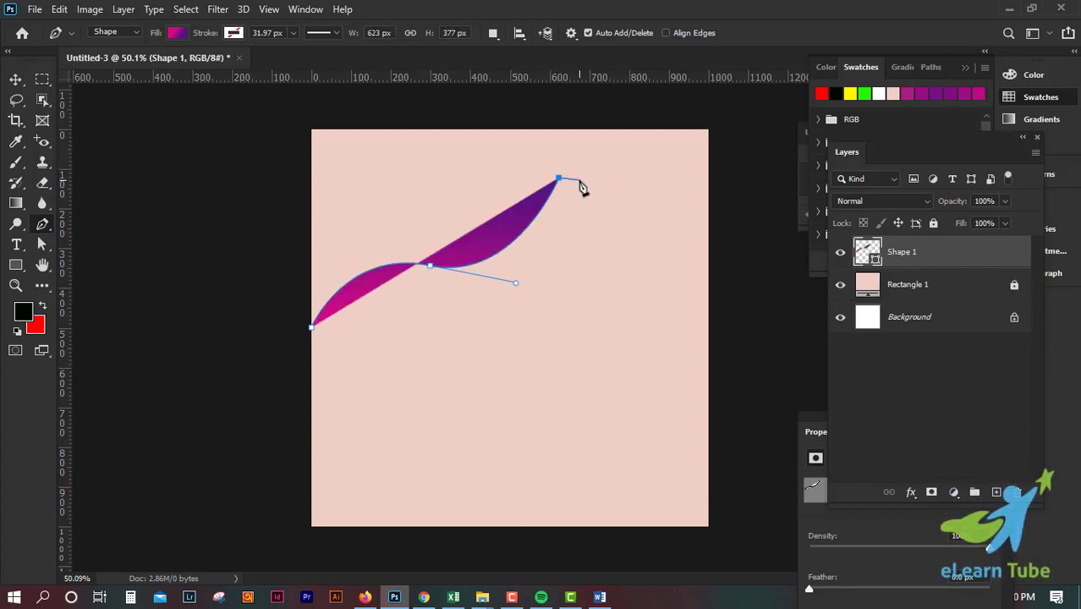
{"action": "key", "text": "ctrl+z"}
{"action": "left_click_drag", "start_coordinate": [561, 181], "coordinate": [572, 114]}
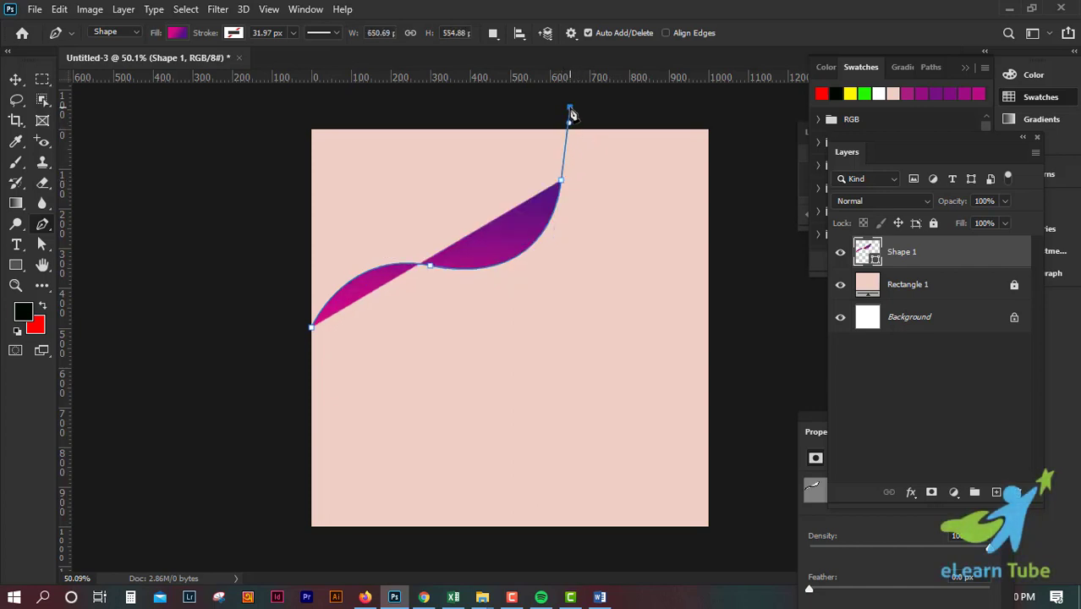
{"action": "left_click", "coordinate": [298, 108]}
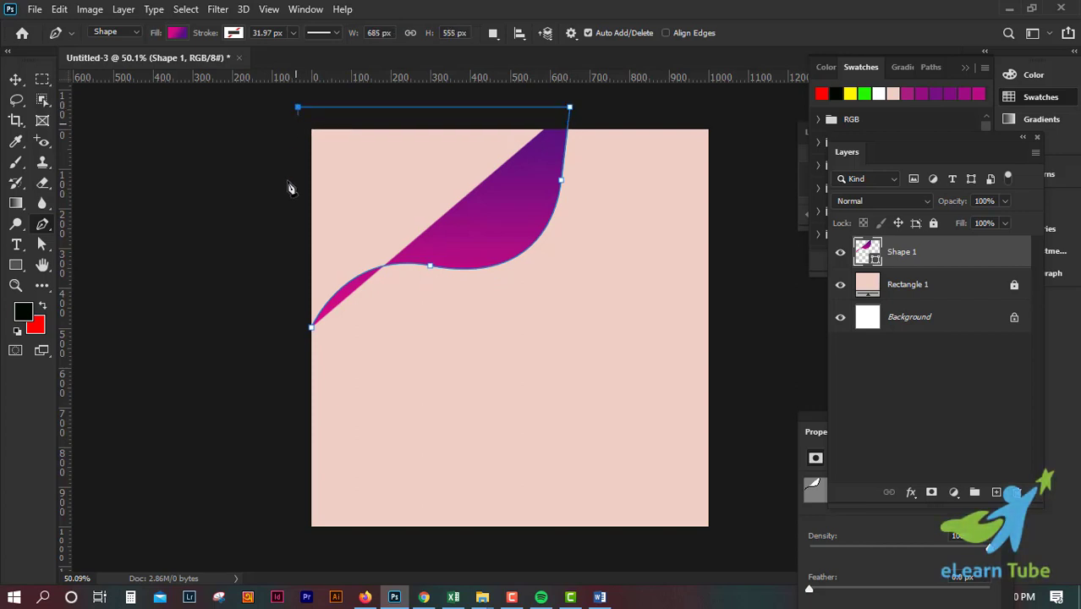
{"action": "left_click", "coordinate": [298, 328]}
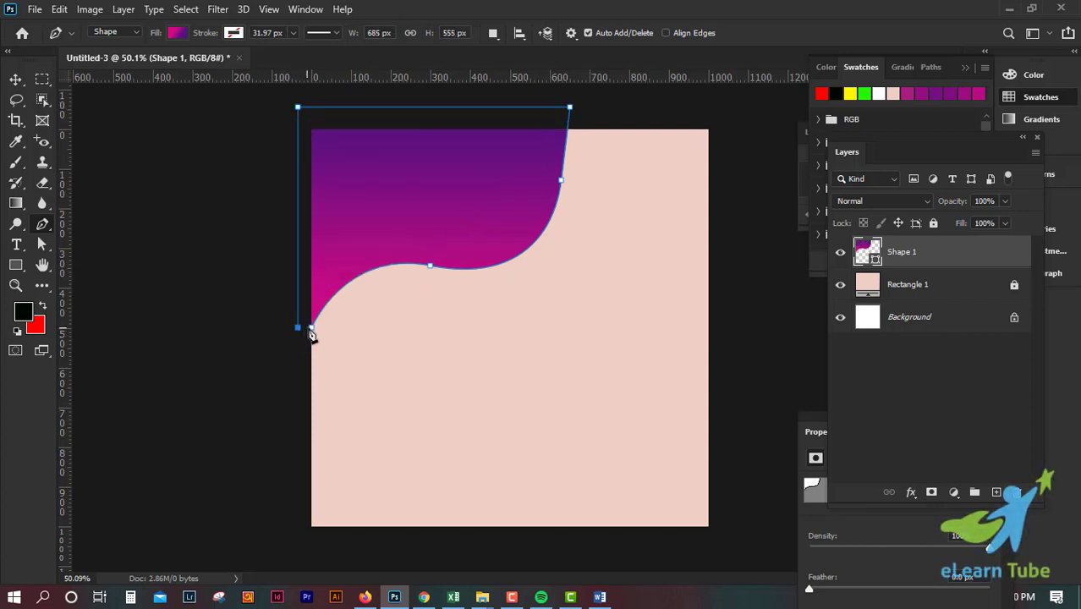
{"action": "left_click", "coordinate": [16, 83]}
{"action": "left_click", "coordinate": [273, 289]}
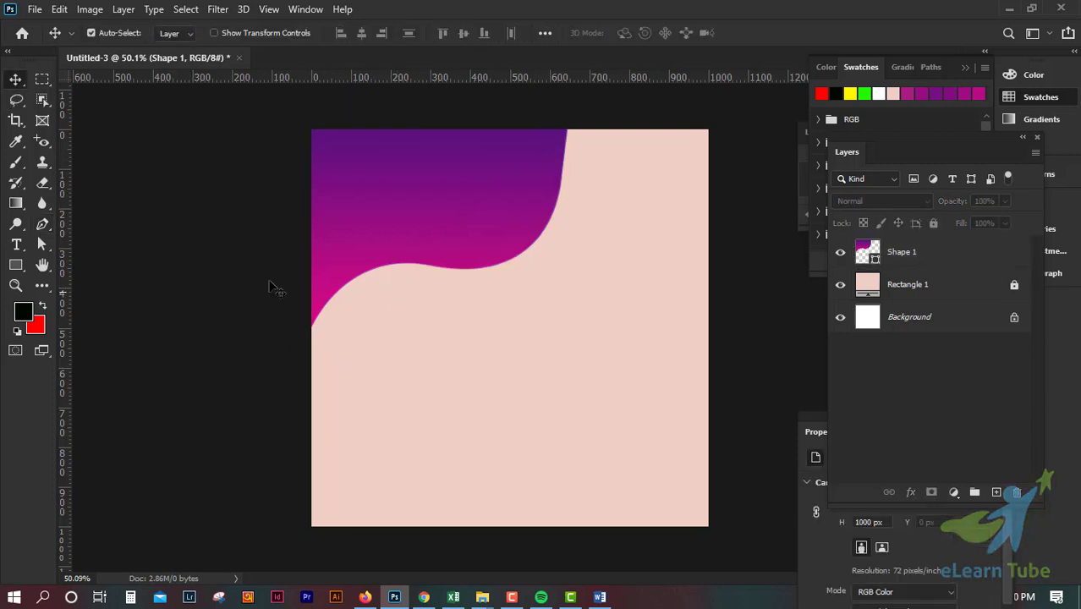
Step: Convert the wavy gradient shape layer to a frame, keeping the name Shape 1 and the size 685 by 555 px
{"action": "left_click", "coordinate": [475, 197]}
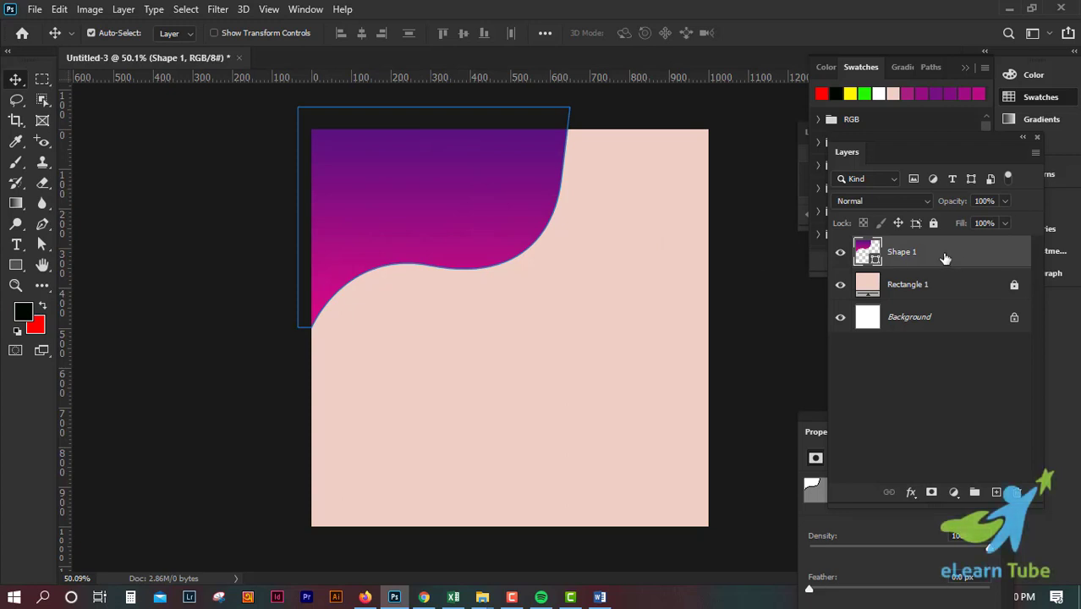
{"action": "left_click", "coordinate": [42, 121]}
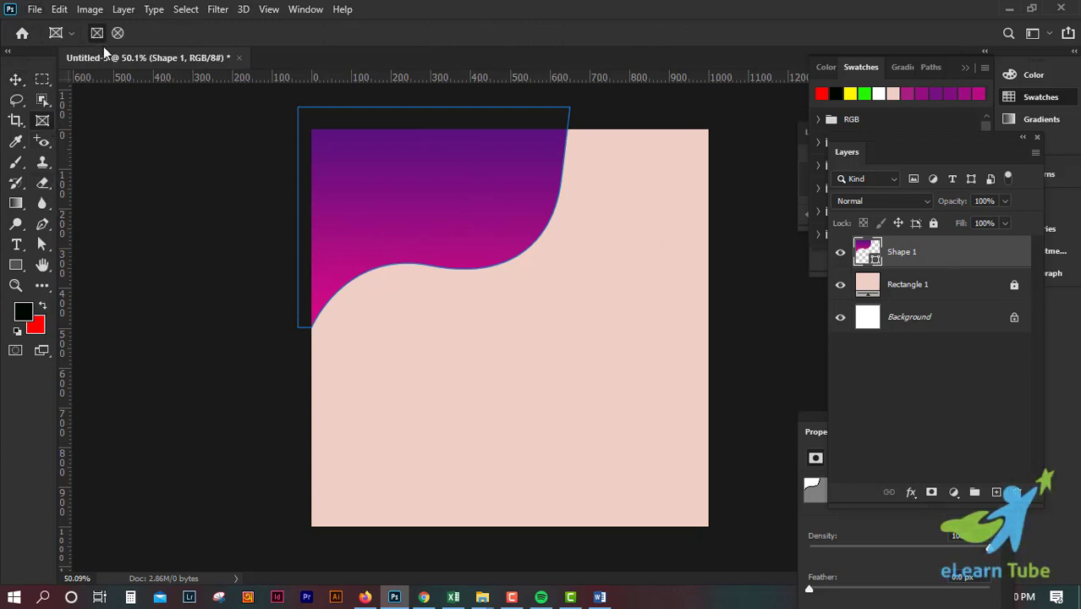
{"action": "left_click", "coordinate": [16, 79]}
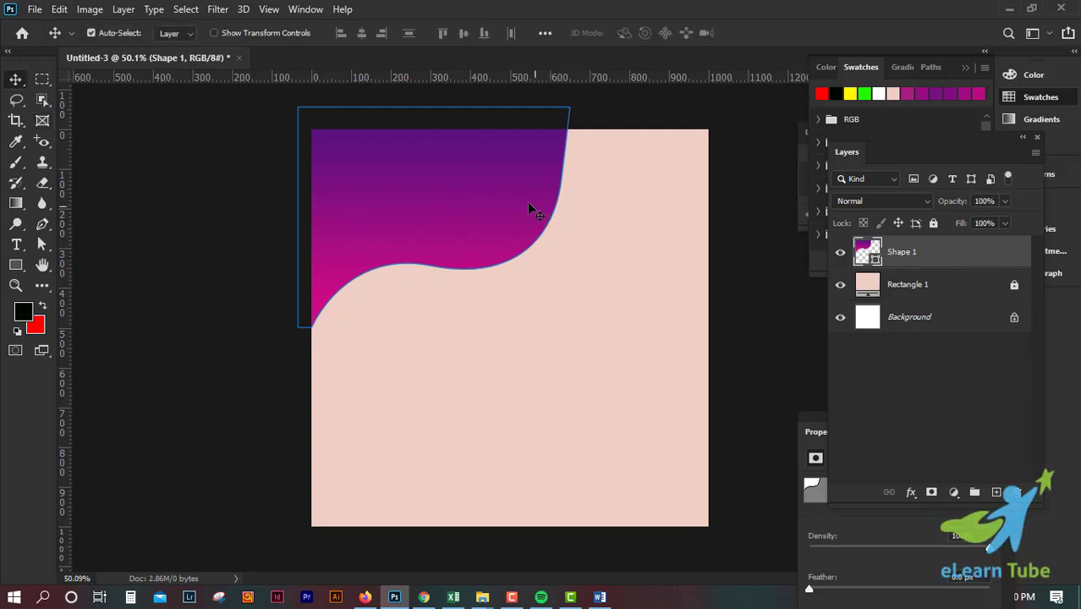
{"action": "right_click", "coordinate": [480, 187]}
{"action": "left_click", "coordinate": [463, 183]}
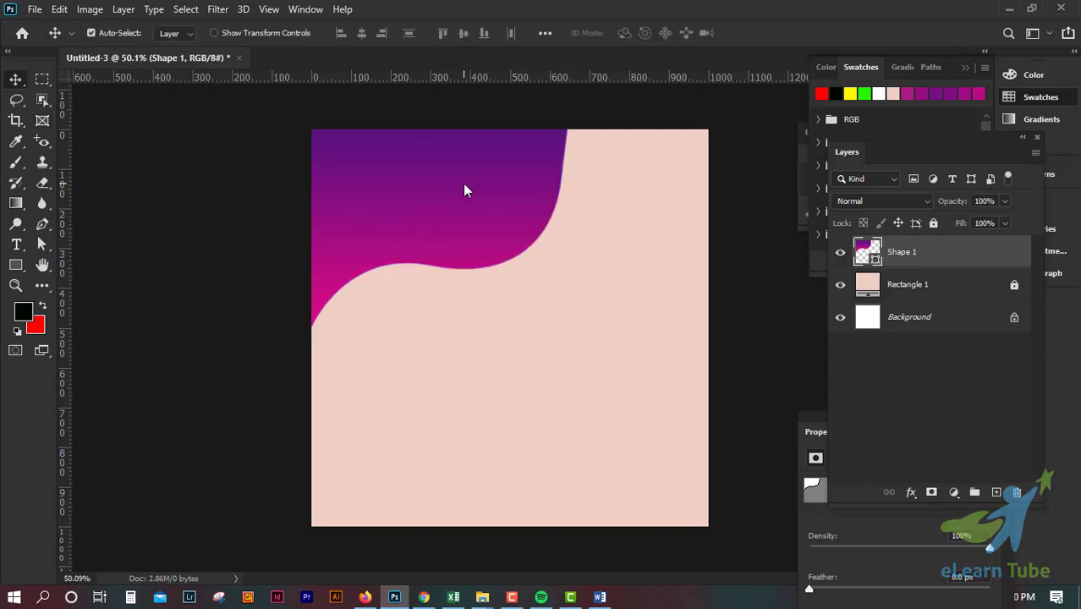
{"action": "right_click", "coordinate": [979, 265]}
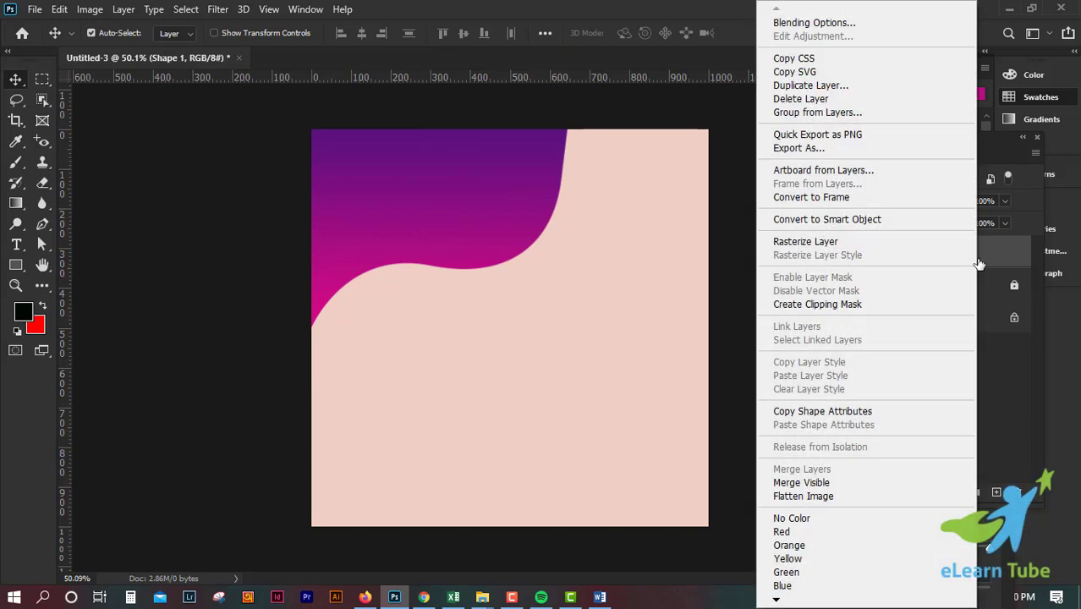
{"action": "left_click", "coordinate": [859, 203]}
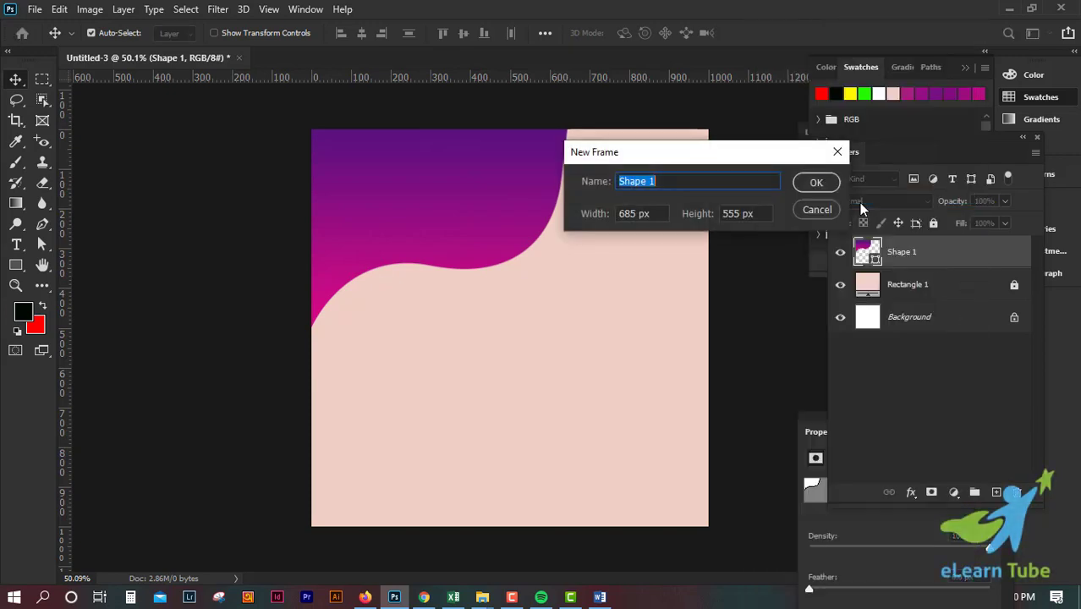
{"action": "left_click", "coordinate": [817, 182]}
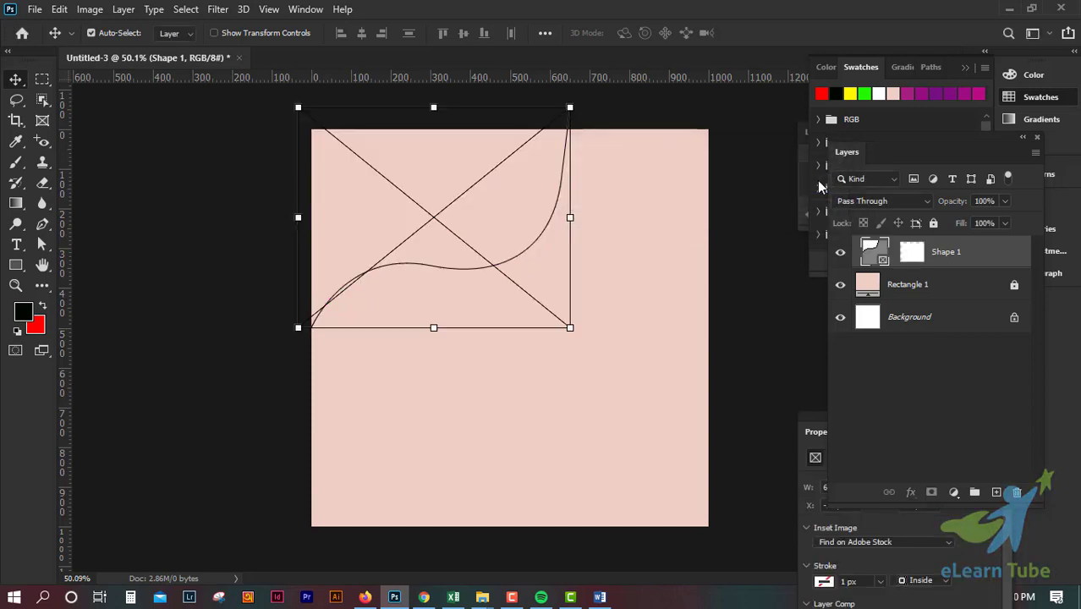
Step: Place the desktop's beach image into the wavy frame, shift the framed image slightly down and to the right, and deselect it
{"action": "left_click", "coordinate": [1009, 9]}
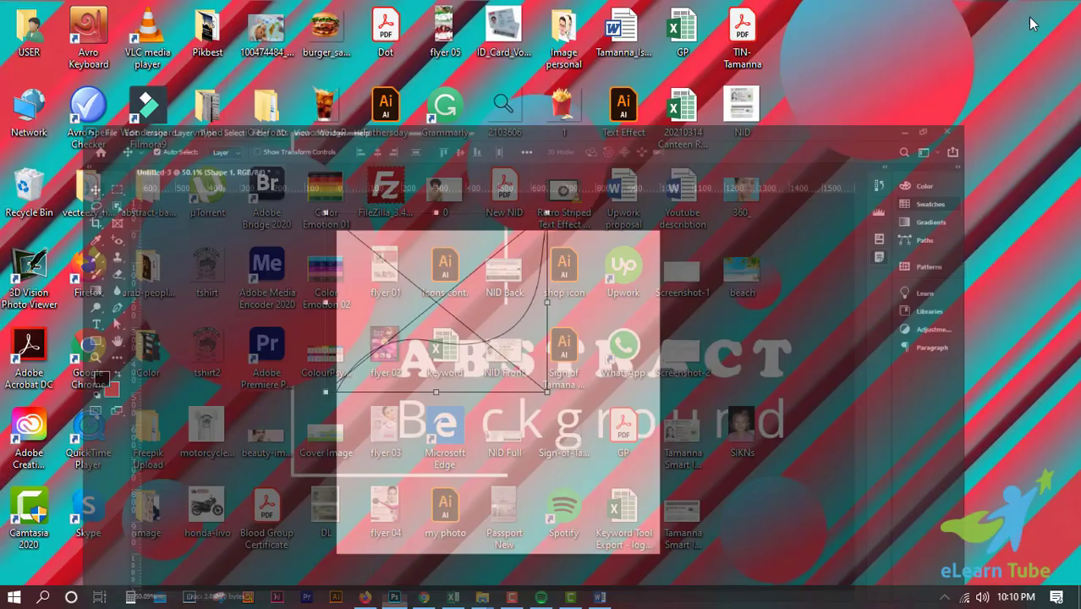
{"action": "left_click_drag", "start_coordinate": [743, 271], "coordinate": [449, 401]}
{"action": "left_click", "coordinate": [245, 364]}
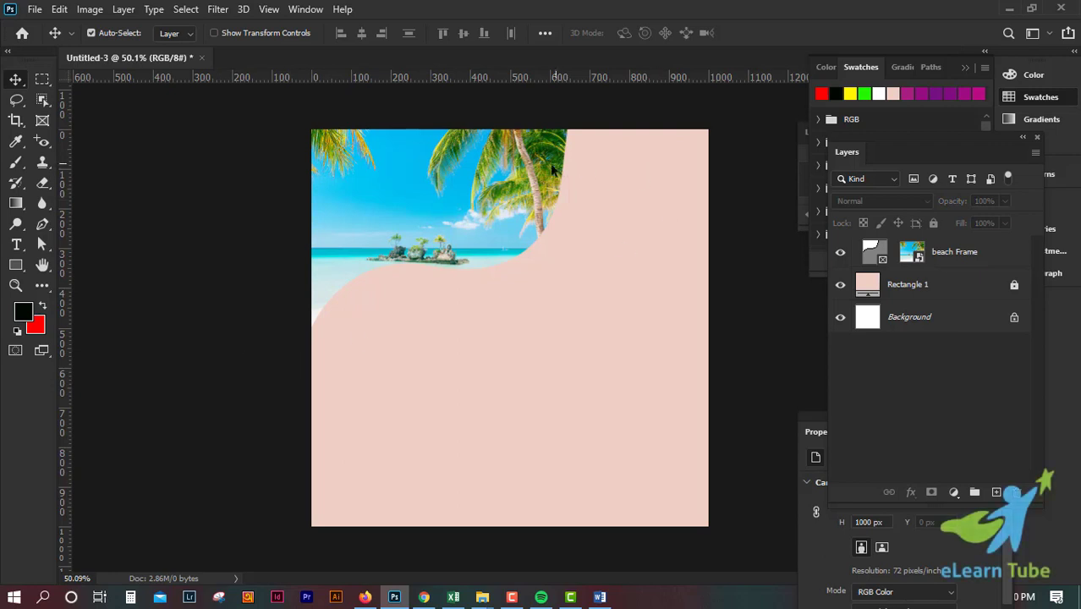
{"action": "left_click_drag", "start_coordinate": [552, 169], "coordinate": [538, 148]}
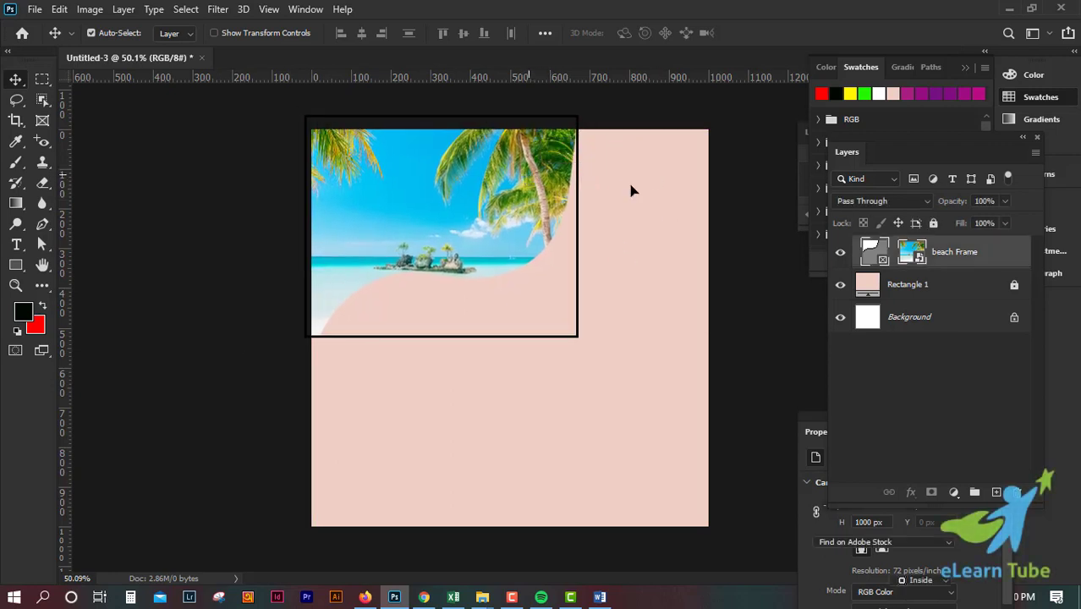
{"action": "left_click", "coordinate": [719, 216]}
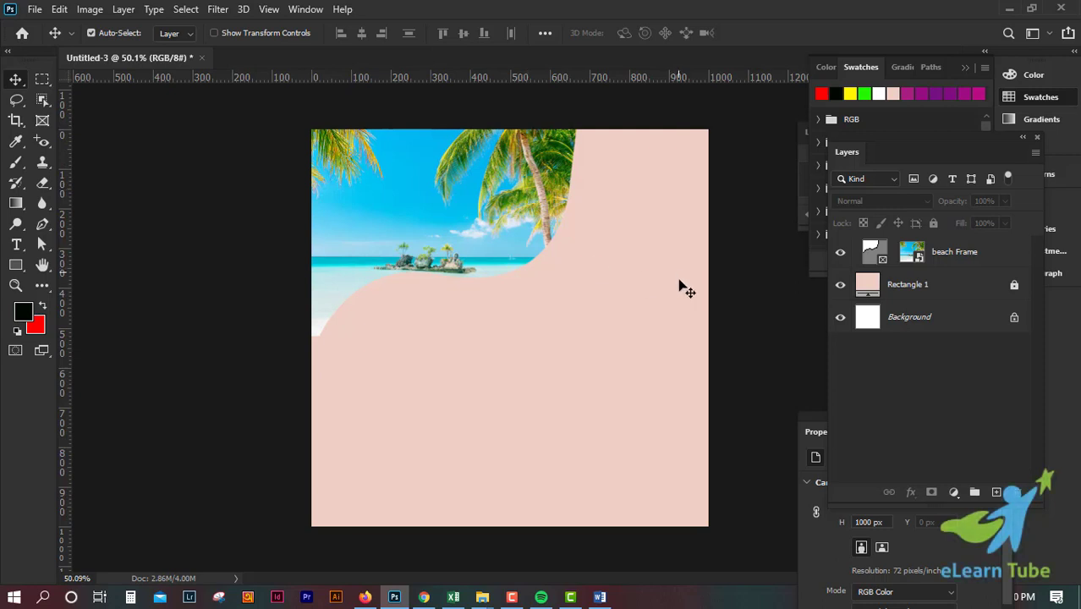
{"action": "left_click", "coordinate": [43, 226]}
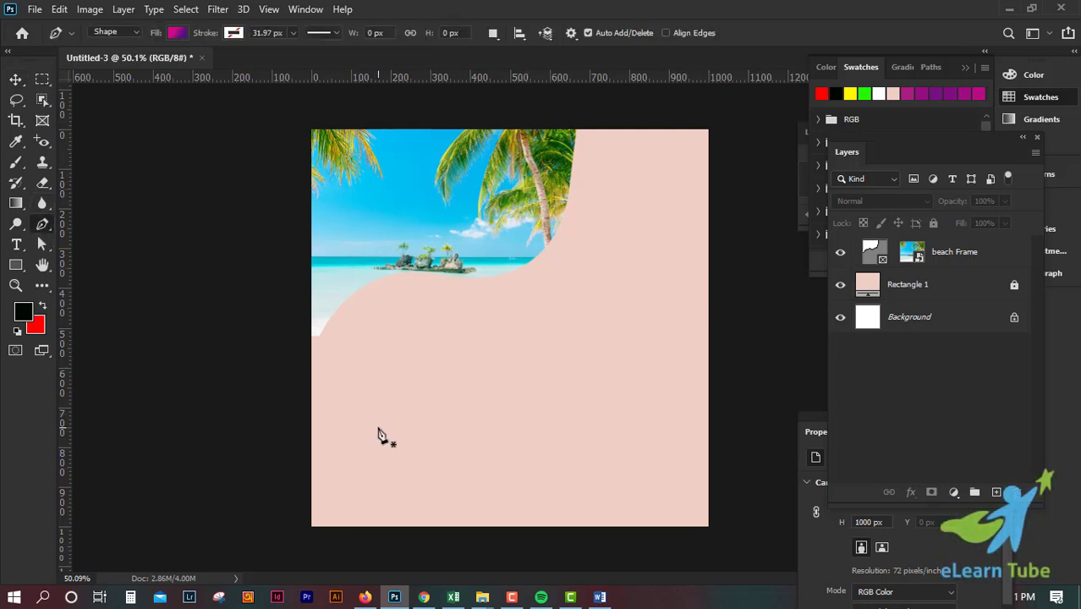
{"action": "left_click_drag", "start_coordinate": [438, 225], "coordinate": [428, 224]}
{"action": "left_click", "coordinate": [16, 79]}
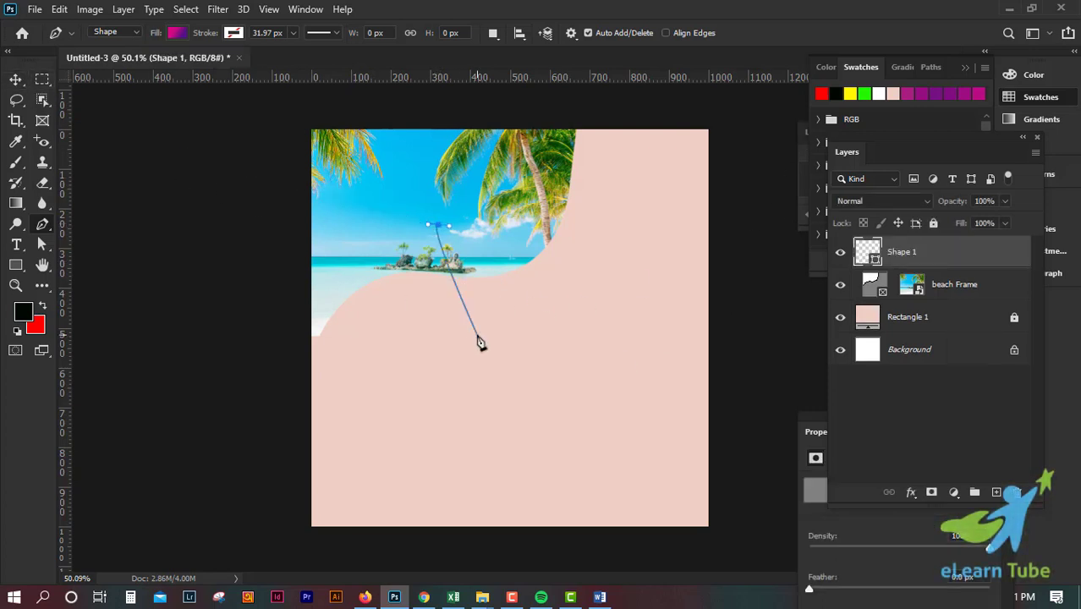
{"action": "key", "text": "ctrl+z"}
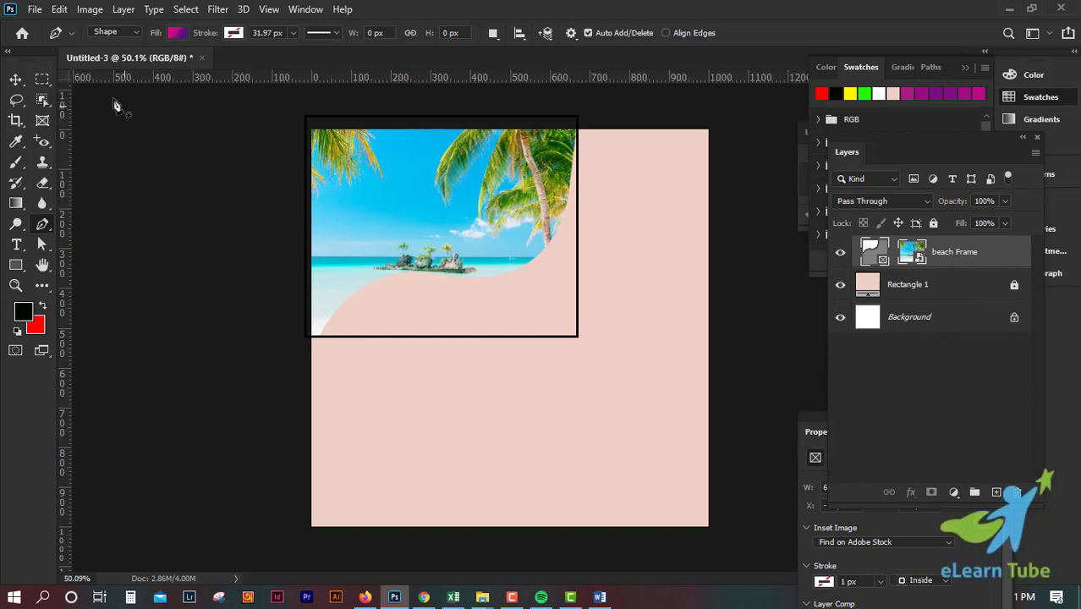
Step: Nudge the wavy beach frame slightly left past the canvas edge and delete that frame, leaving only the pink rectangle and the background
{"action": "left_click", "coordinate": [16, 79]}
{"action": "left_click_drag", "start_coordinate": [374, 191], "coordinate": [369, 192]}
{"action": "left_click", "coordinate": [748, 302]}
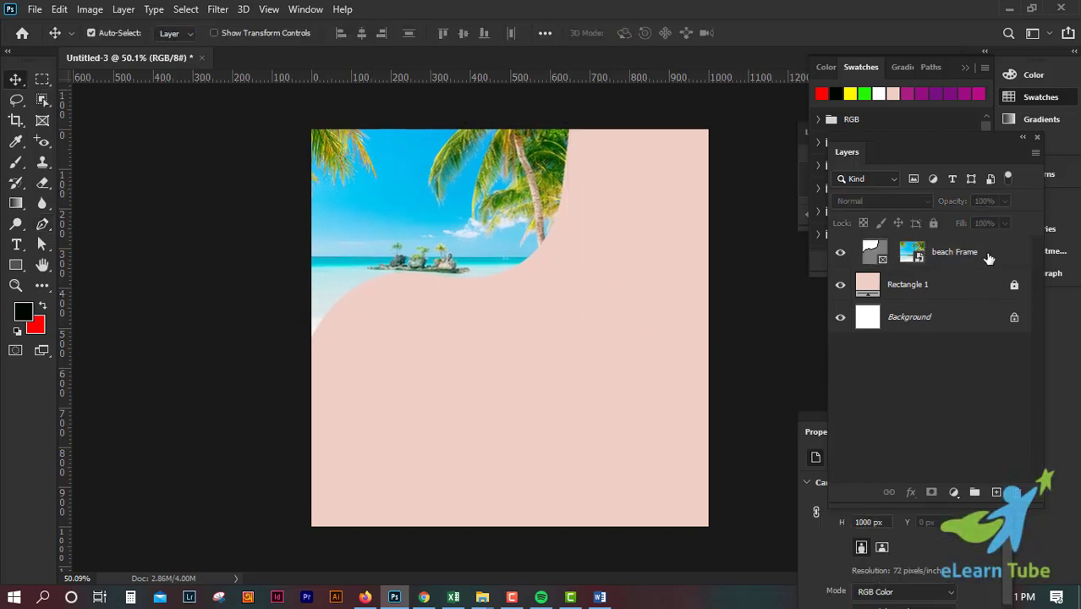
{"action": "left_click", "coordinate": [986, 258]}
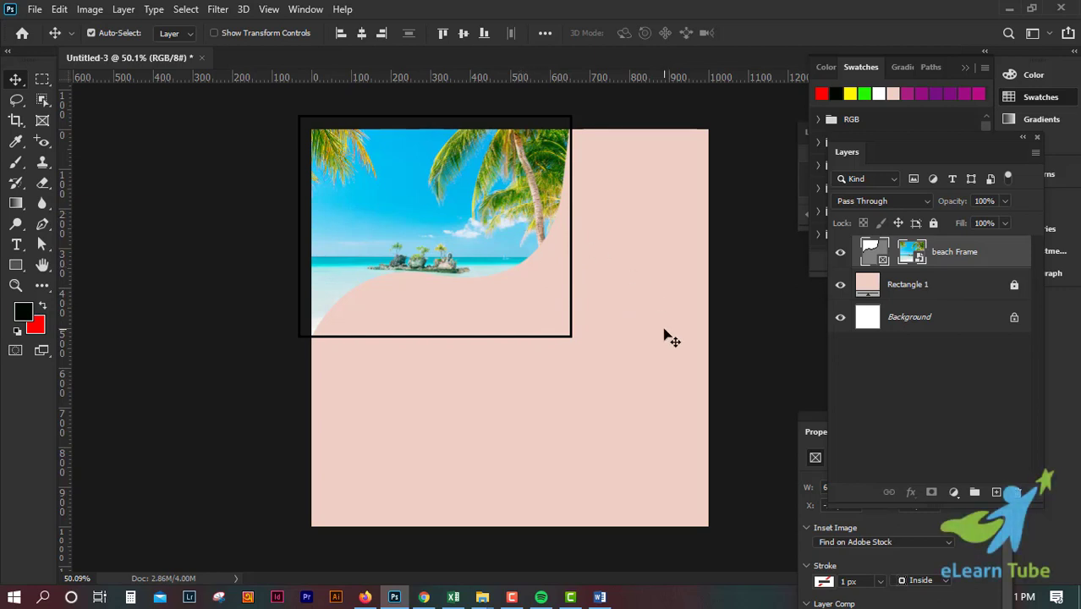
{"action": "key", "text": "Delete"}
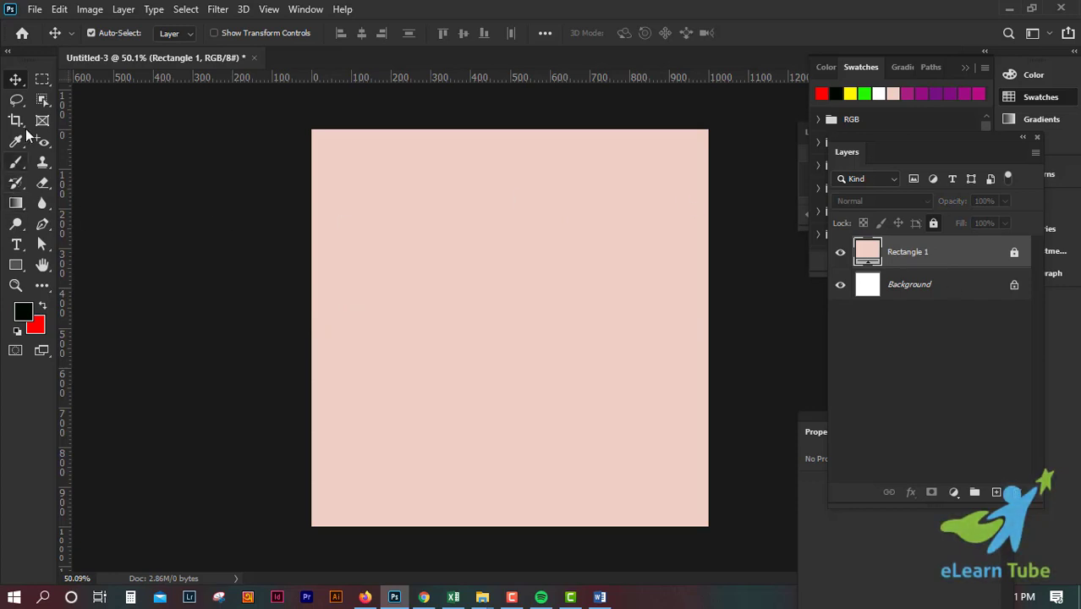
Step: Add the black text M in Montserrat Black at 6.02 pt near the middle of the canvas
{"action": "left_click", "coordinate": [28, 244]}
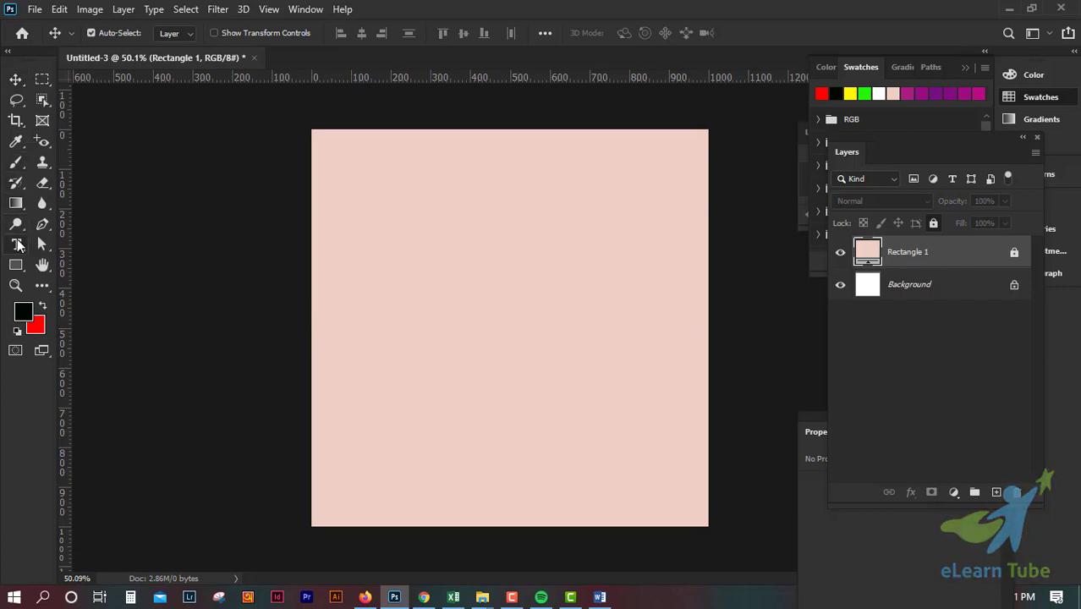
{"action": "left_click", "coordinate": [499, 289]}
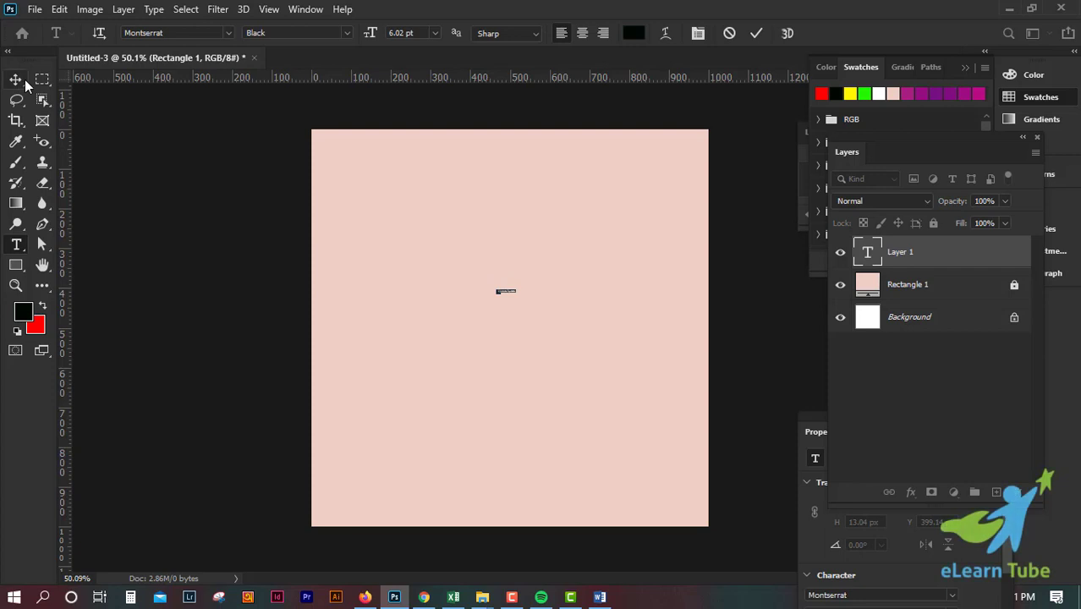
{"action": "left_click", "coordinate": [756, 33]}
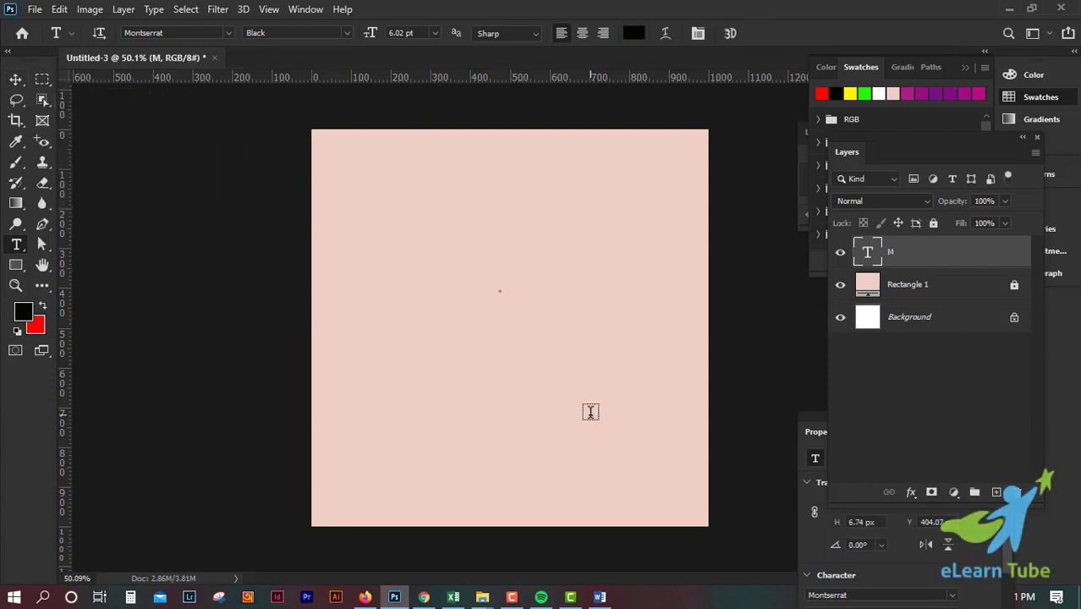
Step: Scale the letter M proportionally to about 9763% and position it in the middle of the pink canvas
{"action": "left_click", "coordinate": [17, 79]}
{"action": "key", "text": "ctrl+1"}
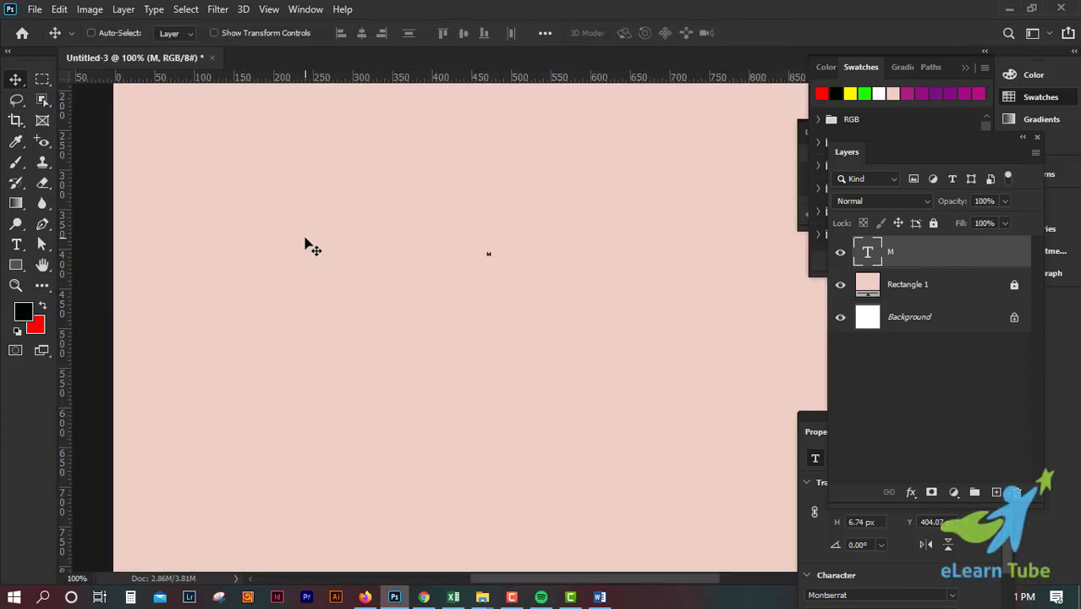
{"action": "key", "text": "ctrl+t"}
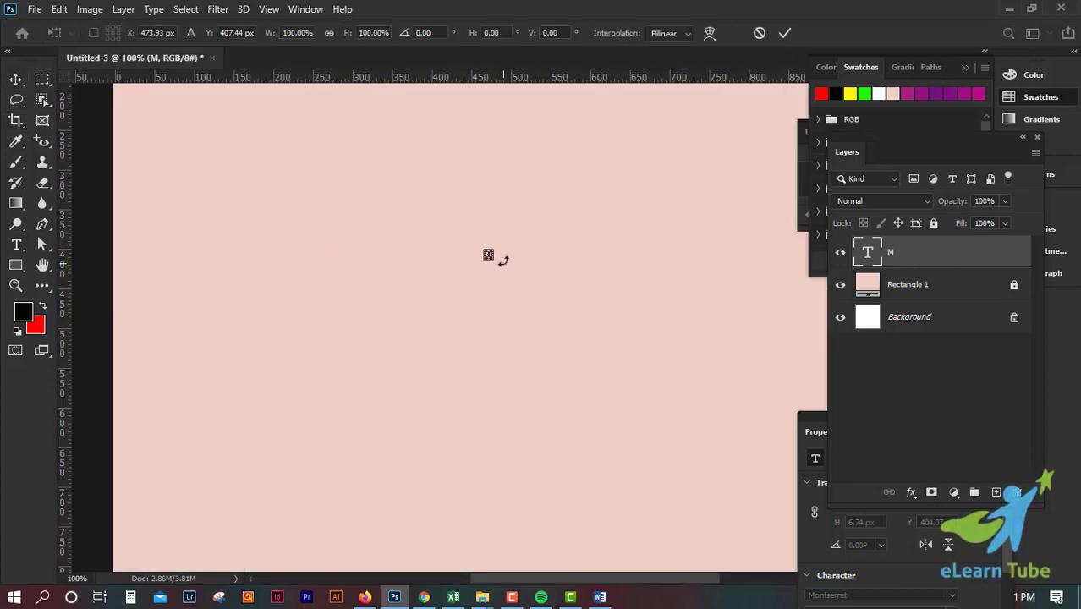
{"action": "left_click_drag", "start_coordinate": [491, 256], "coordinate": [707, 511]}
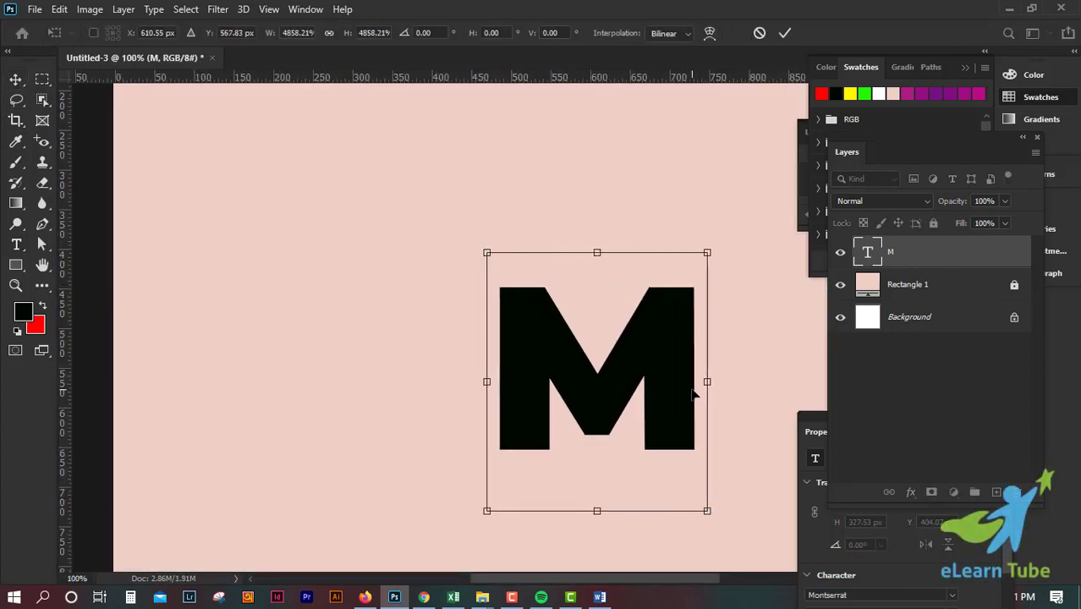
{"action": "key", "text": "ctrl+minus"}
{"action": "left_click_drag", "start_coordinate": [551, 398], "coordinate": [458, 294]}
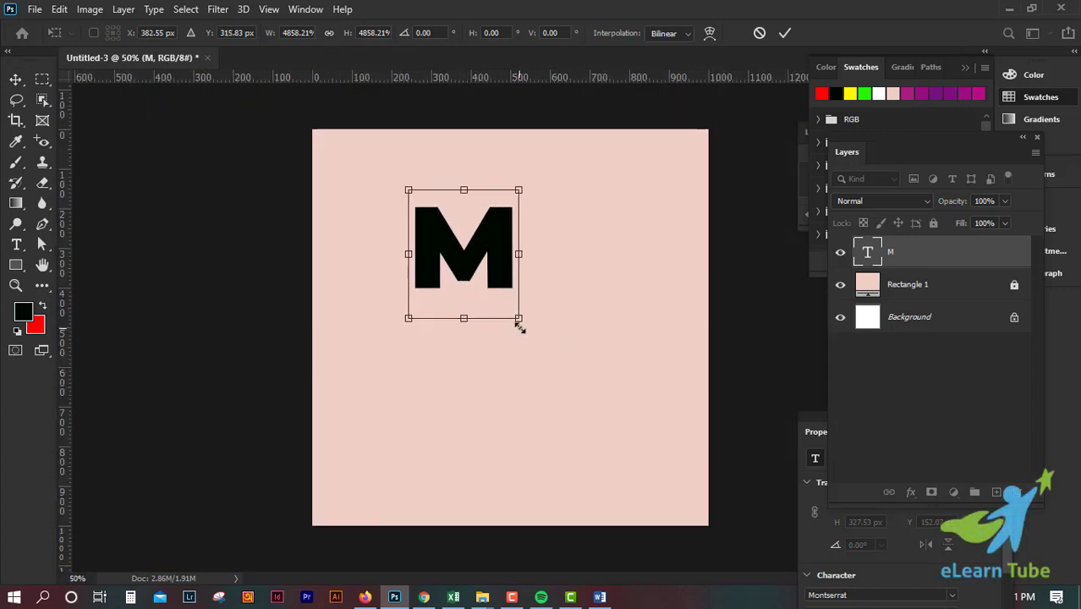
{"action": "left_click_drag", "start_coordinate": [519, 319], "coordinate": [631, 452]}
{"action": "left_click_drag", "start_coordinate": [594, 320], "coordinate": [596, 294]}
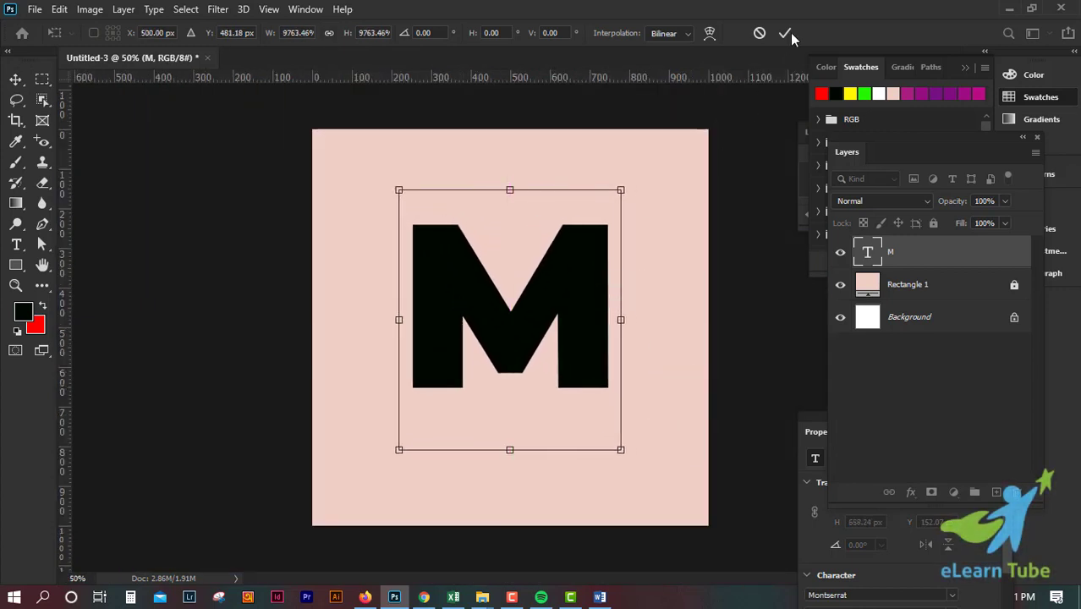
{"action": "left_click", "coordinate": [785, 33]}
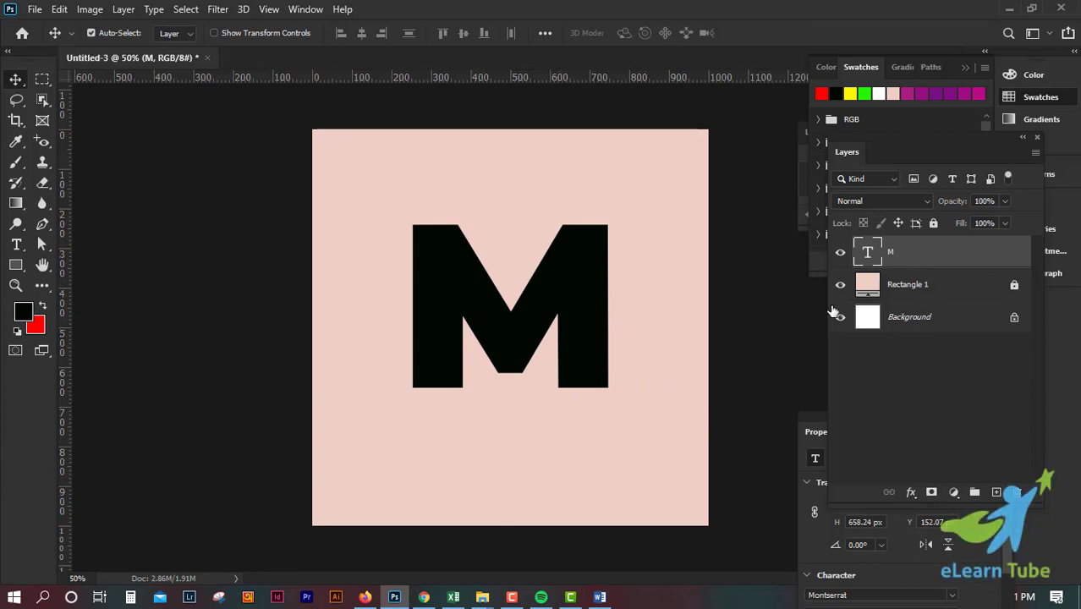
Step: Convert the M text layer to a frame, keeping the name M and the size 496 by 414 px
{"action": "right_click", "coordinate": [579, 296]}
{"action": "right_click", "coordinate": [959, 253]}
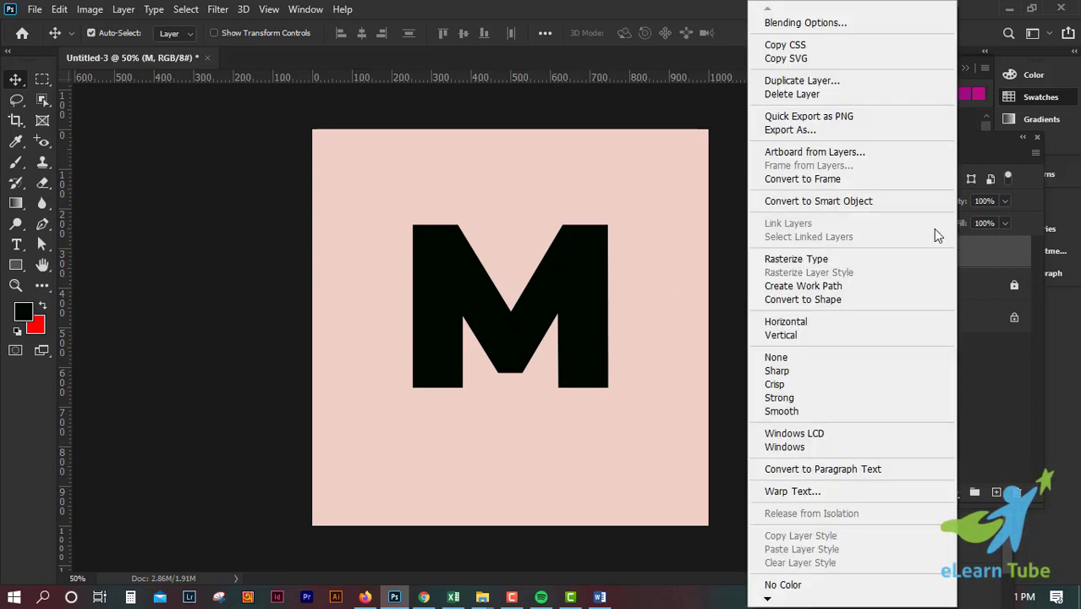
{"action": "left_click", "coordinate": [859, 179]}
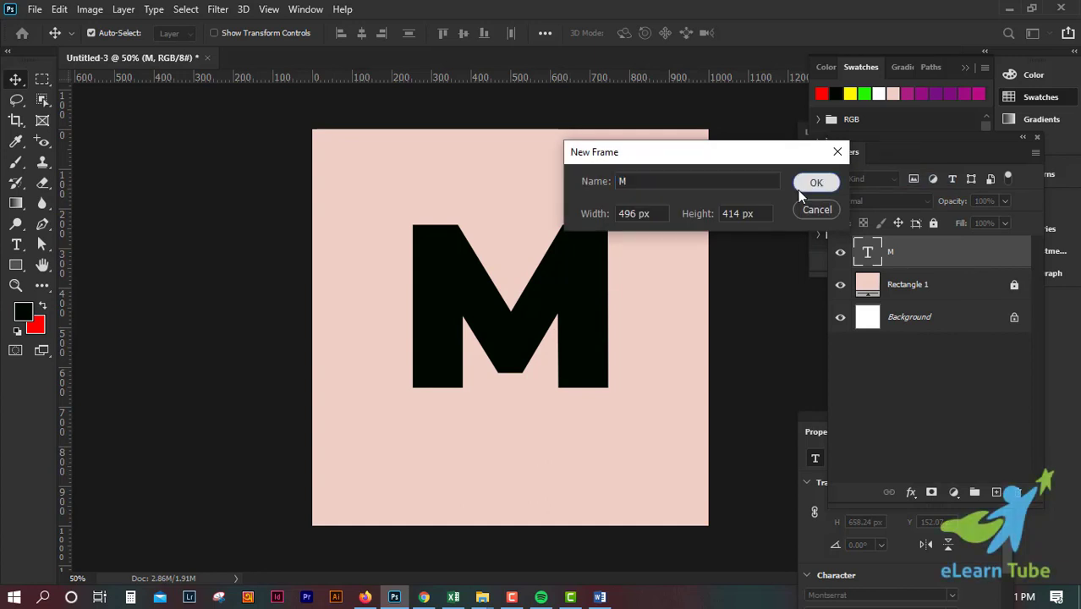
{"action": "left_click", "coordinate": [814, 184]}
Step: Place the desktop's beach image into the M-shaped frame and deselect it
{"action": "left_click", "coordinate": [1011, 8]}
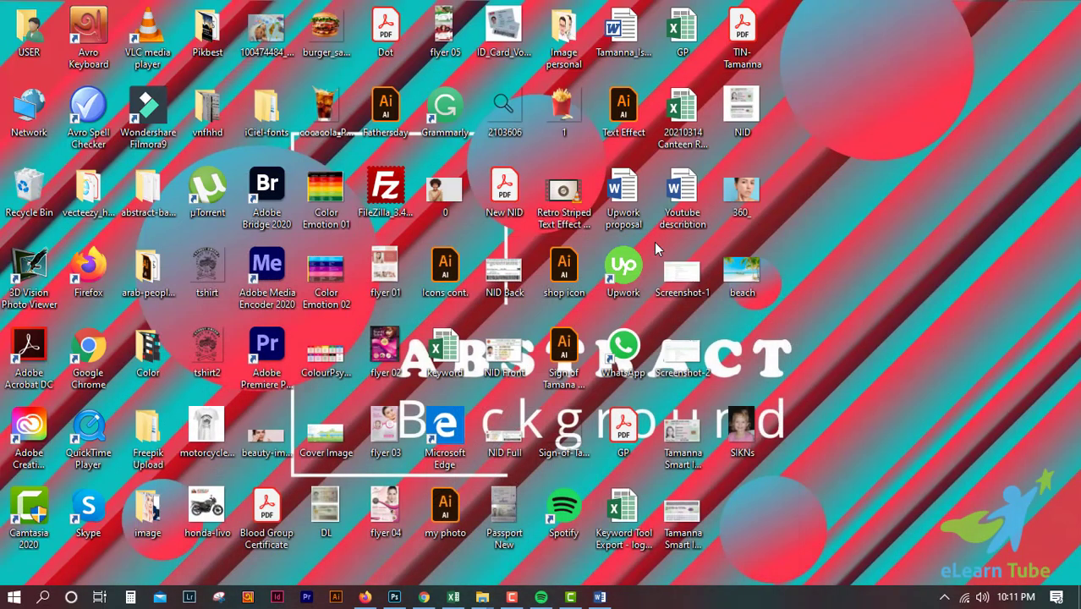
{"action": "left_click_drag", "start_coordinate": [740, 267], "coordinate": [514, 455]}
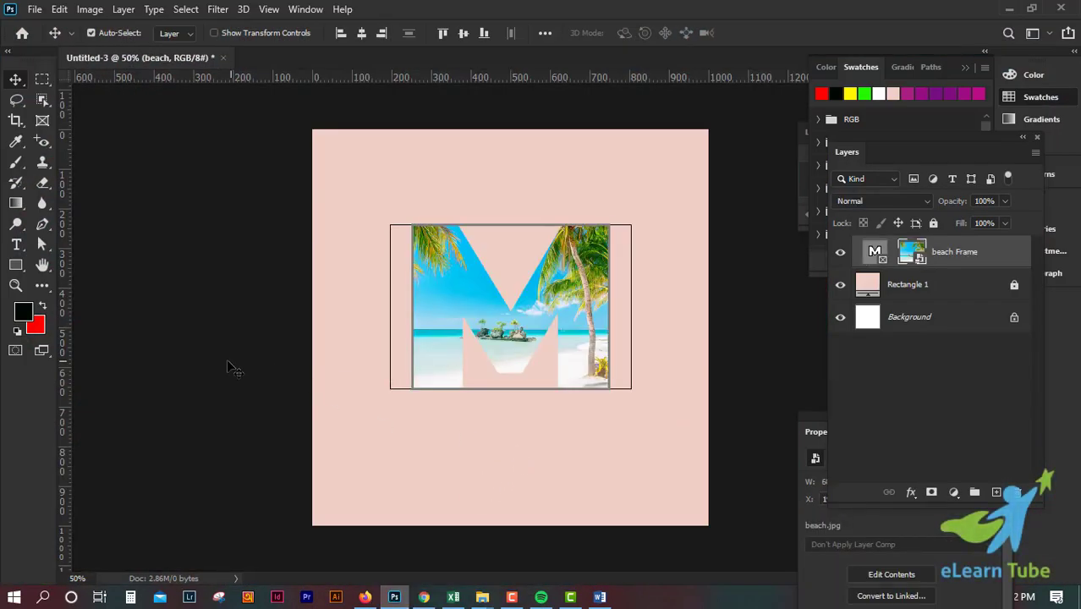
{"action": "key", "text": "Return"}
Step: Inspect the beach-filled M up close, shift the whole frame down and to the left on the canvas, and deselect it
{"action": "key", "text": "ctrl+plus"}
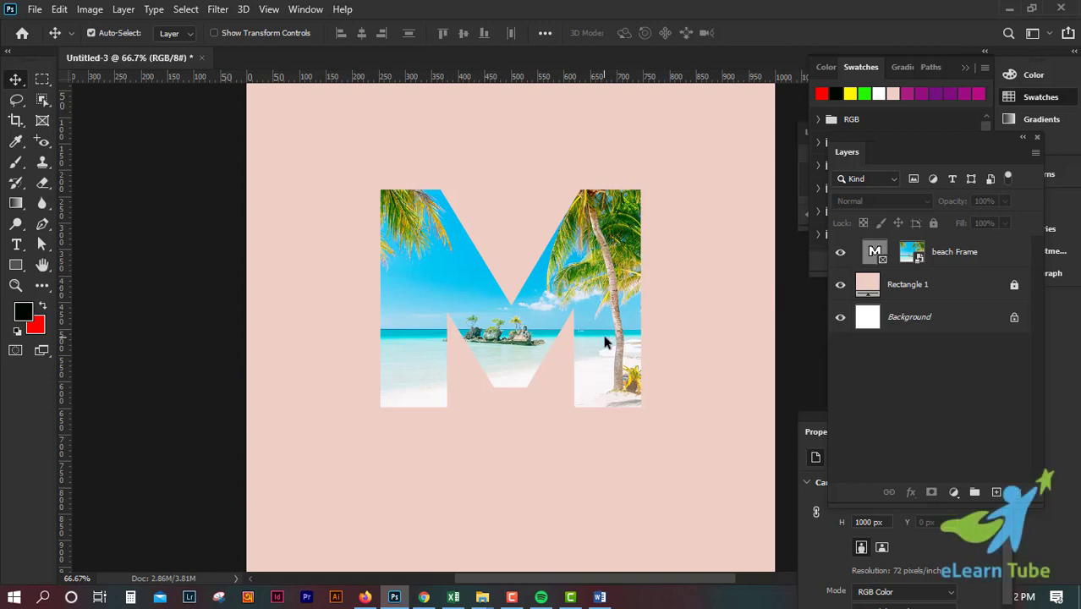
{"action": "key", "text": "ctrl+1"}
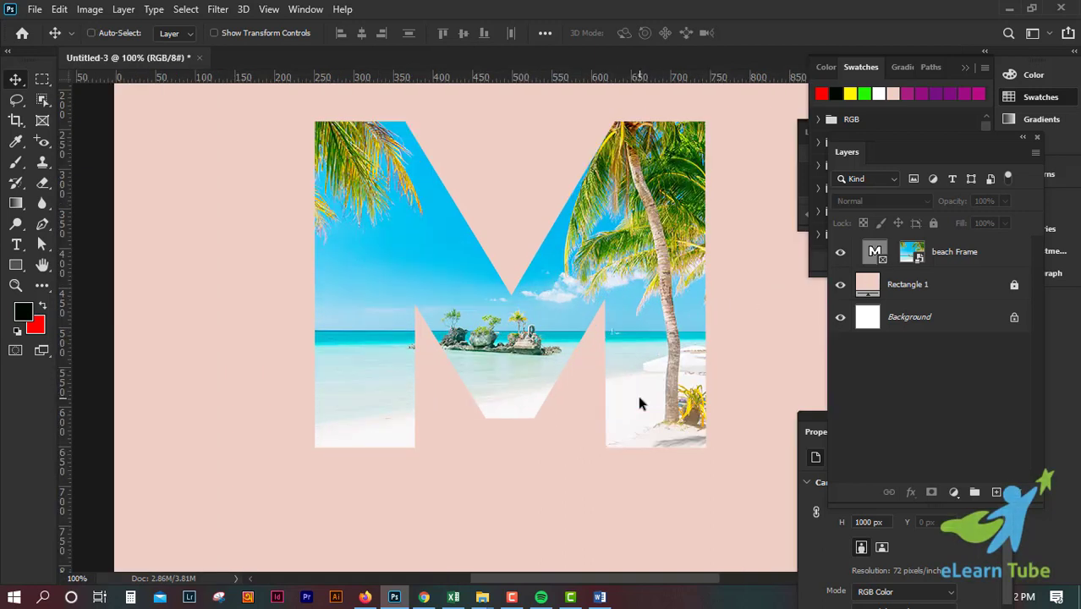
{"action": "key", "text": "ctrl+0"}
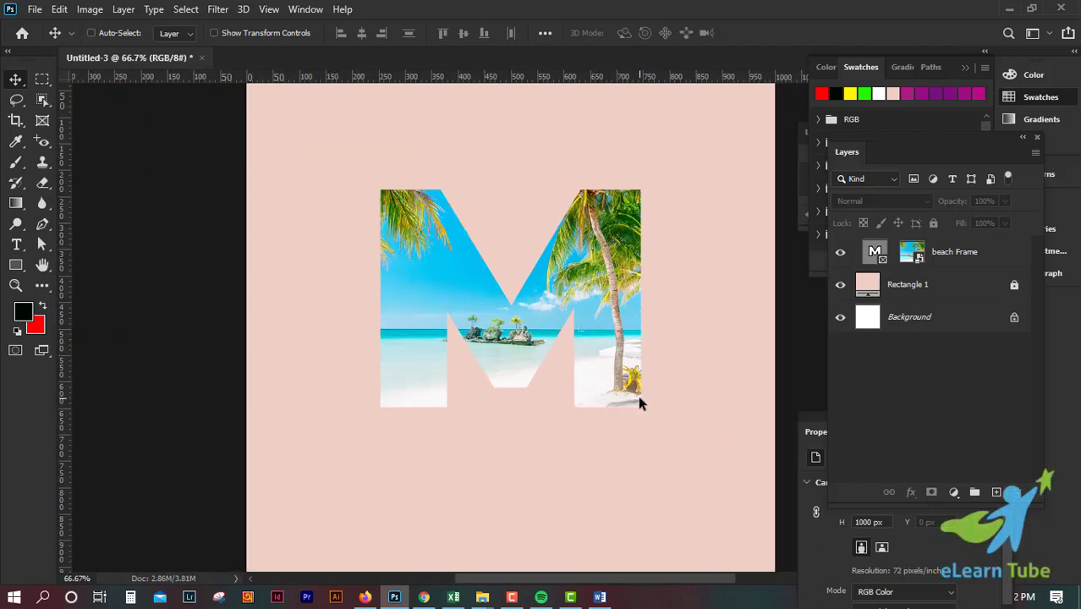
{"action": "key", "text": "ctrl+minus"}
{"action": "left_click_drag", "start_coordinate": [520, 329], "coordinate": [531, 353]}
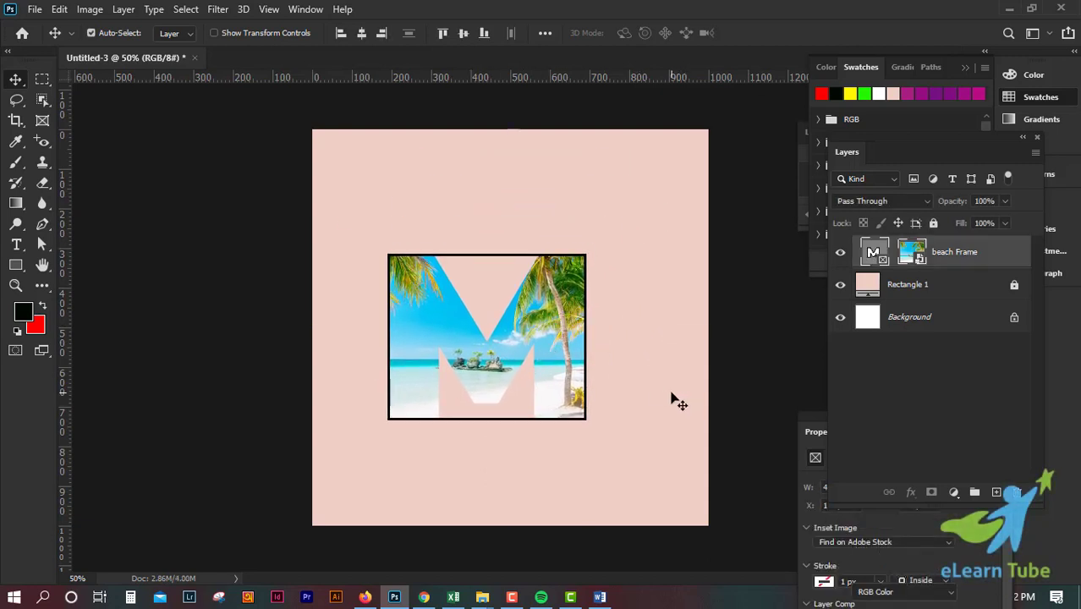
{"action": "left_click", "coordinate": [681, 434]}
Step: Move the beach-filled M frame up and to the right on the pink canvas and deselect it
{"action": "left_click", "coordinate": [43, 121]}
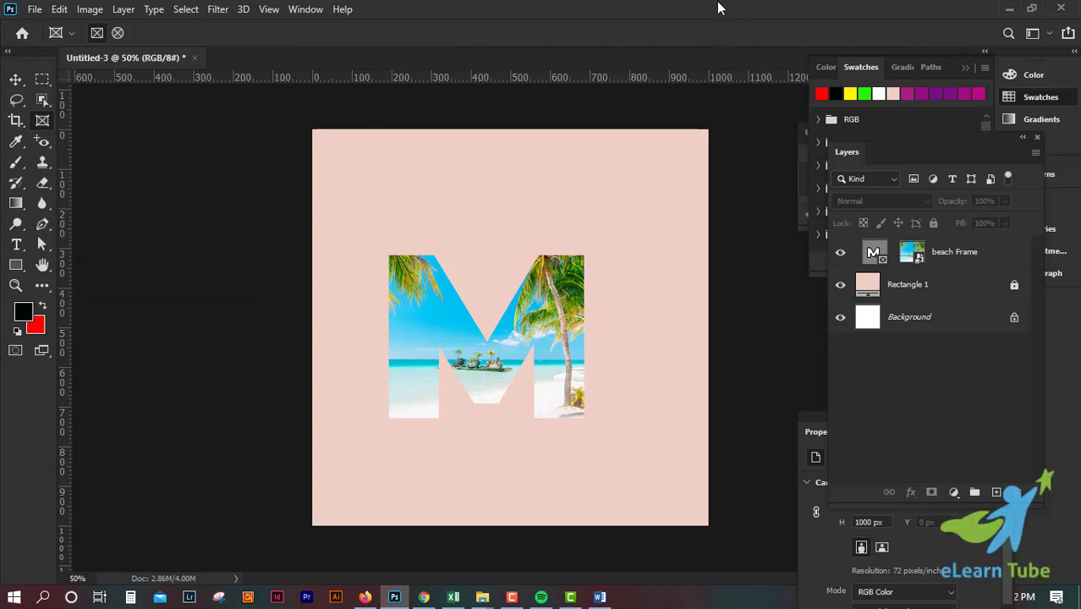
{"action": "key", "text": "v"}
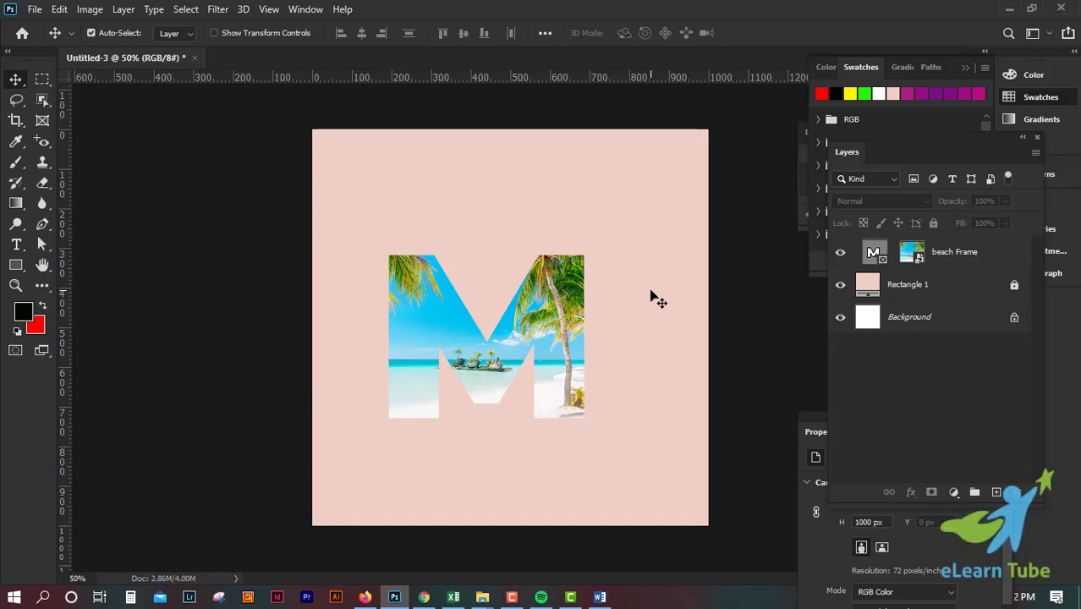
{"action": "key", "text": "ctrl+plus"}
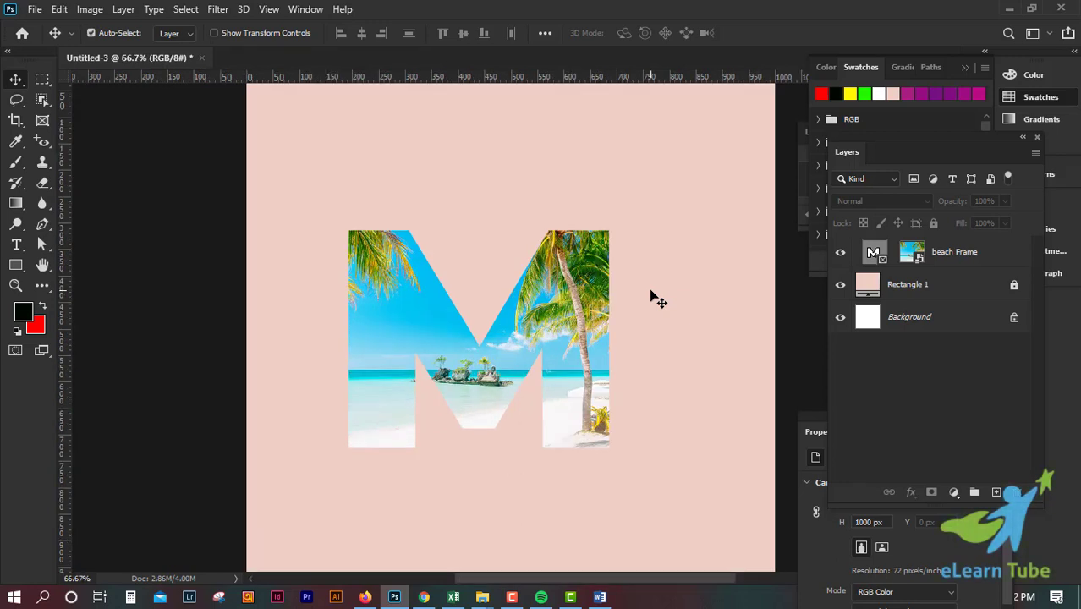
{"action": "left_click_drag", "start_coordinate": [582, 298], "coordinate": [615, 243]}
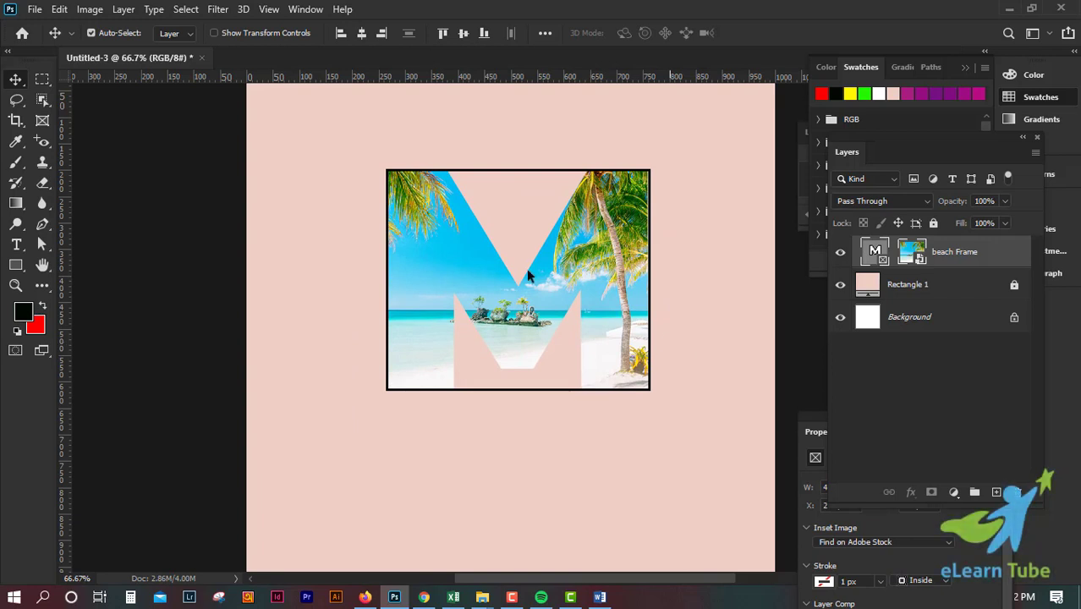
{"action": "left_click", "coordinate": [446, 413]}
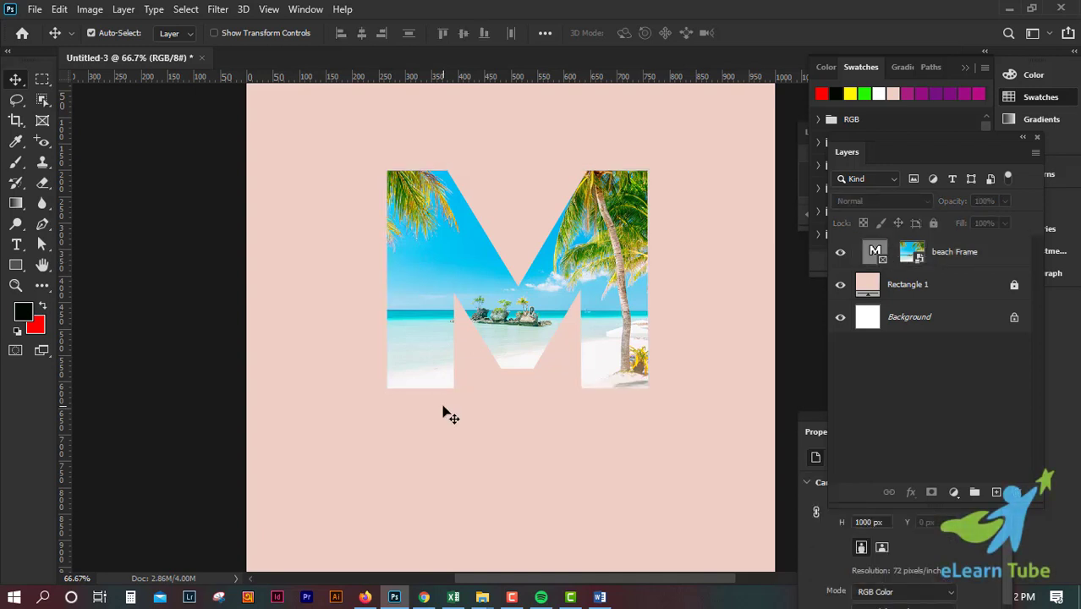